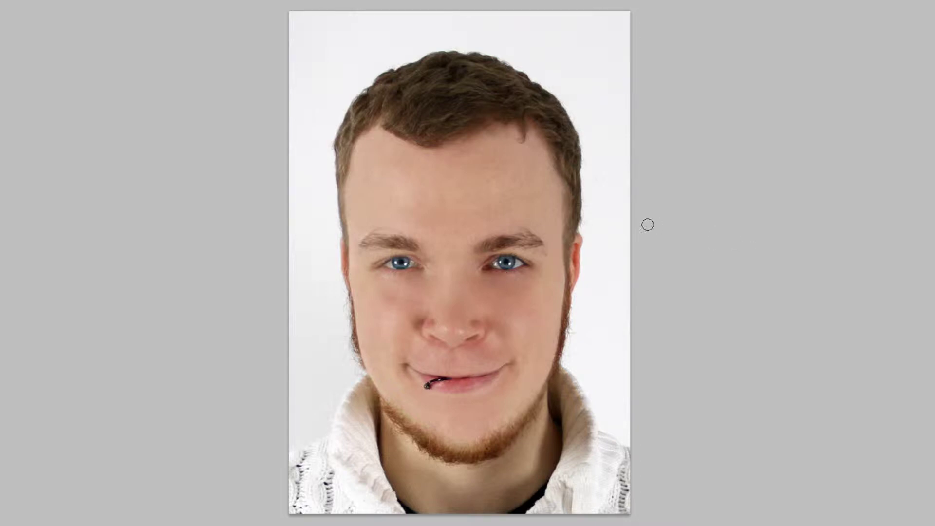
Duplicate the original layer and name the duplicate 'copy'.
{"action": "left_click_drag", "start_coordinate": [553, 279], "coordinate": [558, 263]}
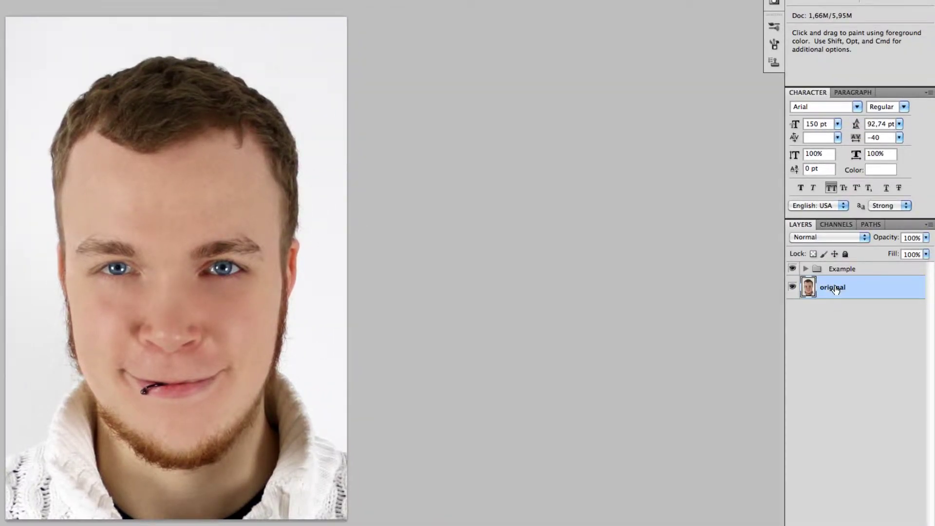
{"action": "key", "text": "cmd+j"}
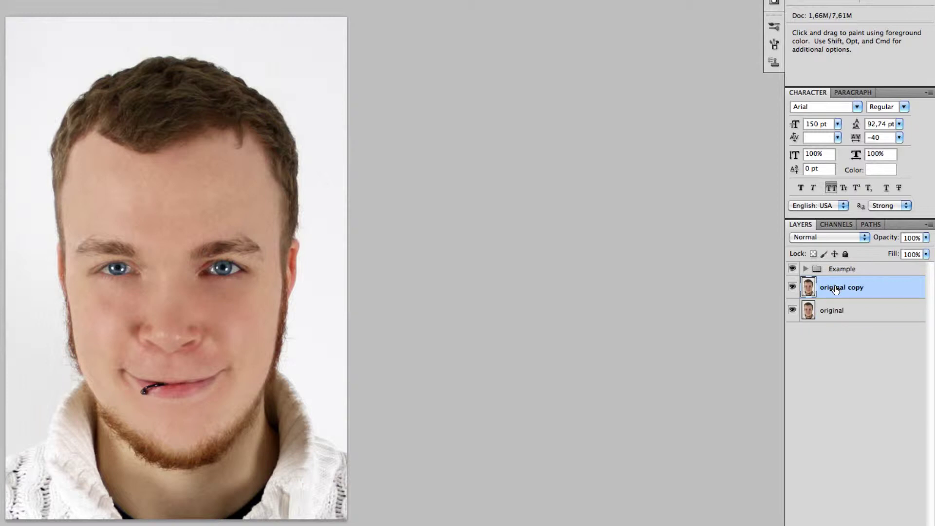
{"action": "double_click", "coordinate": [836, 289]}
{"action": "type", "text": "copy"}
{"action": "key", "text": "Return"}
Hide the Example group, zoom in close on the face, and return to the Brush tool.
{"action": "left_click", "coordinate": [793, 269]}
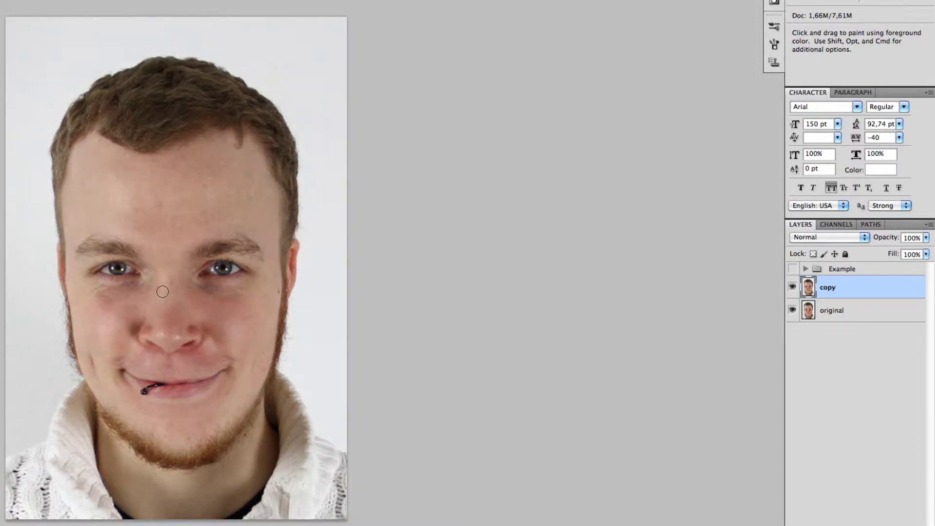
{"action": "key", "text": "ctrl+plus"}
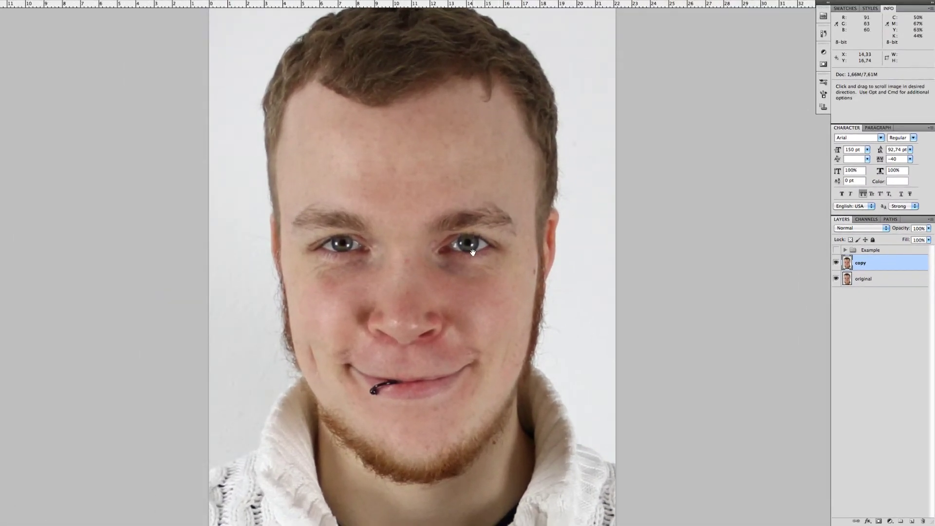
{"action": "scroll", "coordinate": [472, 252], "scroll_direction": "up", "scroll_amount": 2}
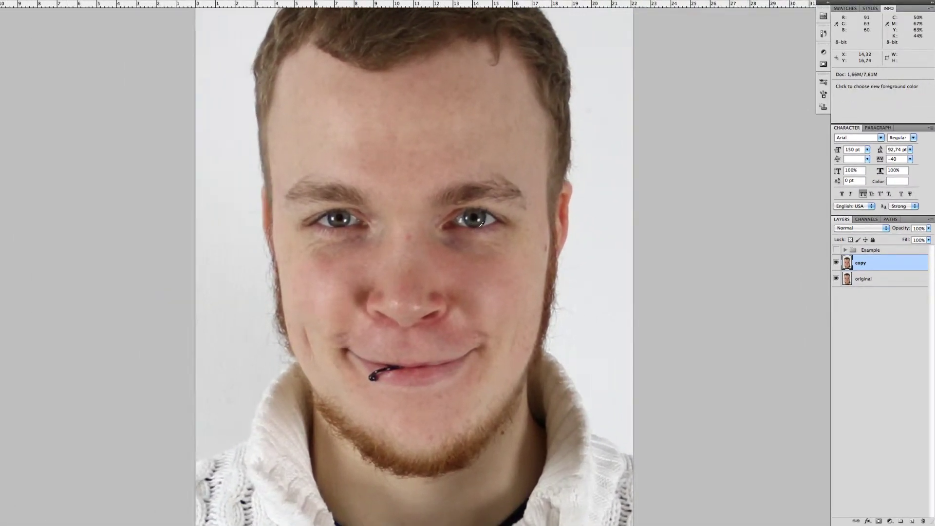
{"action": "scroll", "coordinate": [472, 213], "scroll_direction": "up", "scroll_amount": 1}
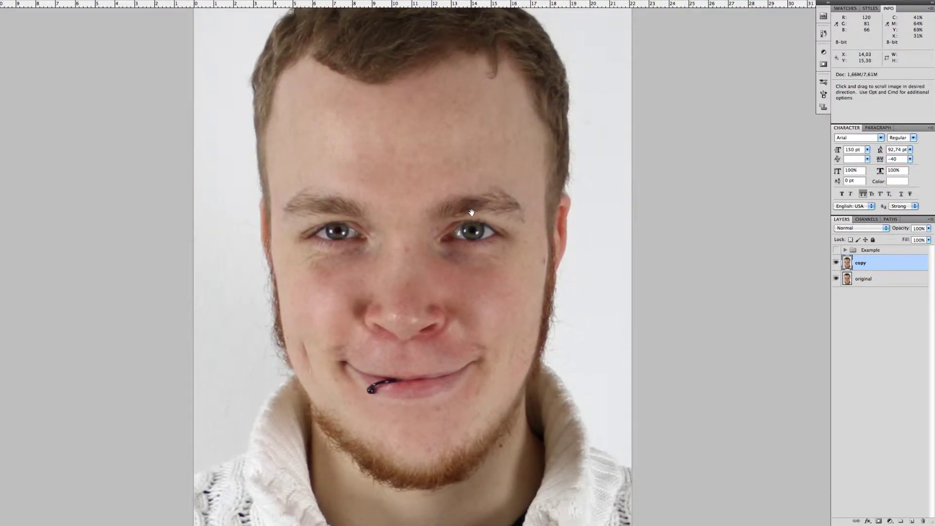
{"action": "key", "text": "b"}
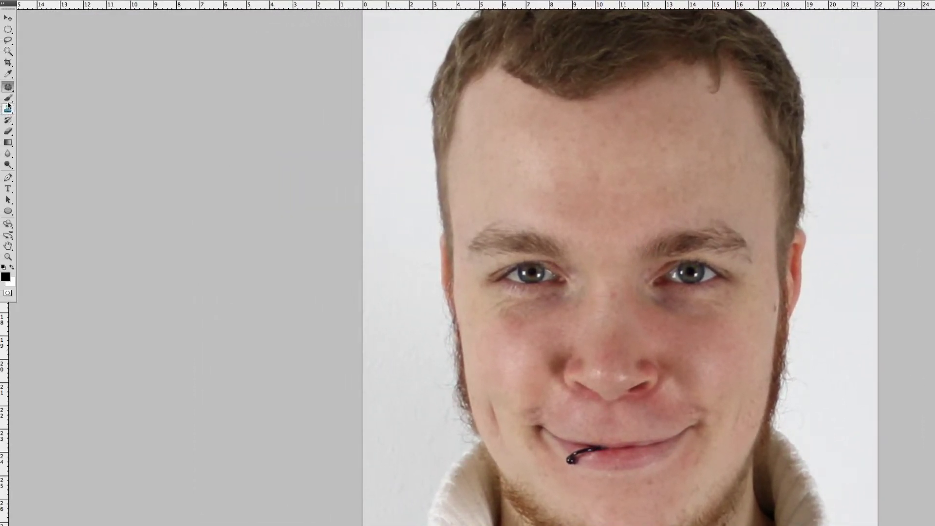
With the Spot Healing Brush, heal blemishes below the lower lip, along the jaw and down the cheek.
{"action": "right_click", "coordinate": [8, 87]}
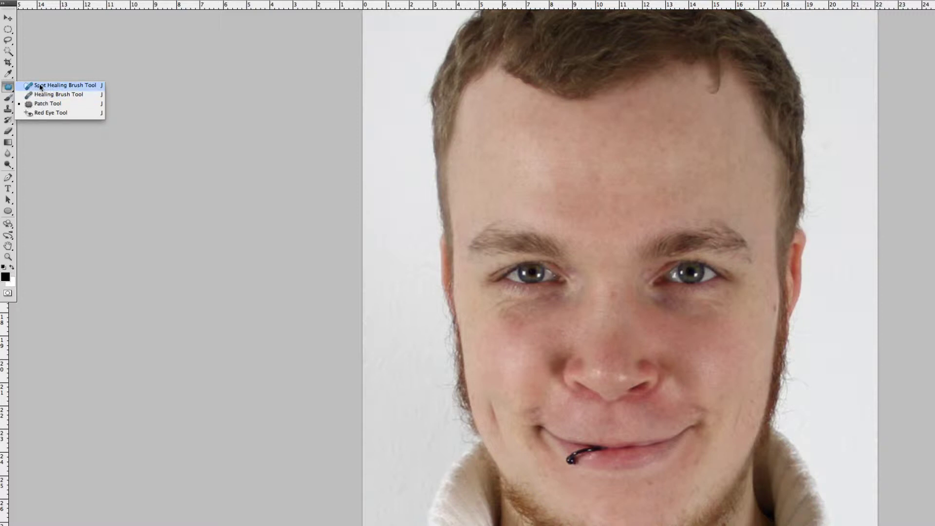
{"action": "left_click", "coordinate": [90, 87]}
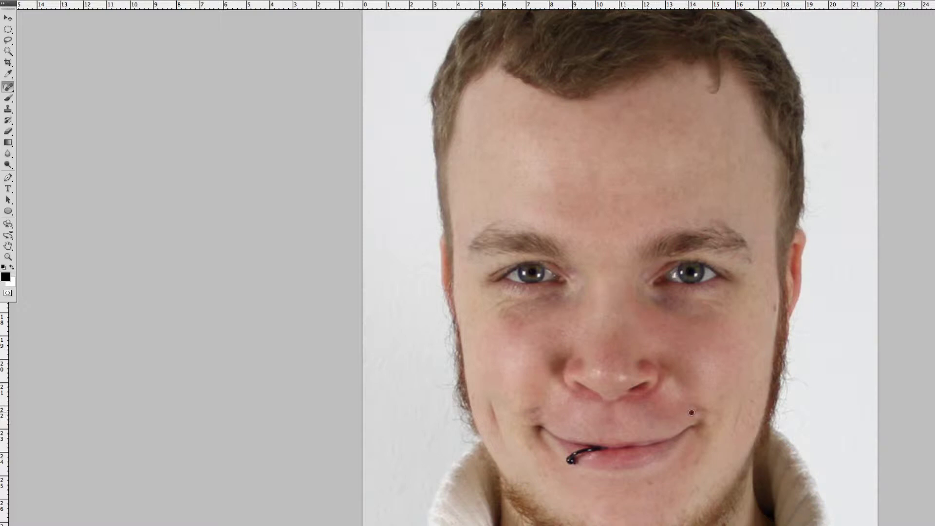
{"action": "left_click", "coordinate": [657, 472]}
{"action": "left_click", "coordinate": [774, 306]}
{"action": "left_click", "coordinate": [774, 311]}
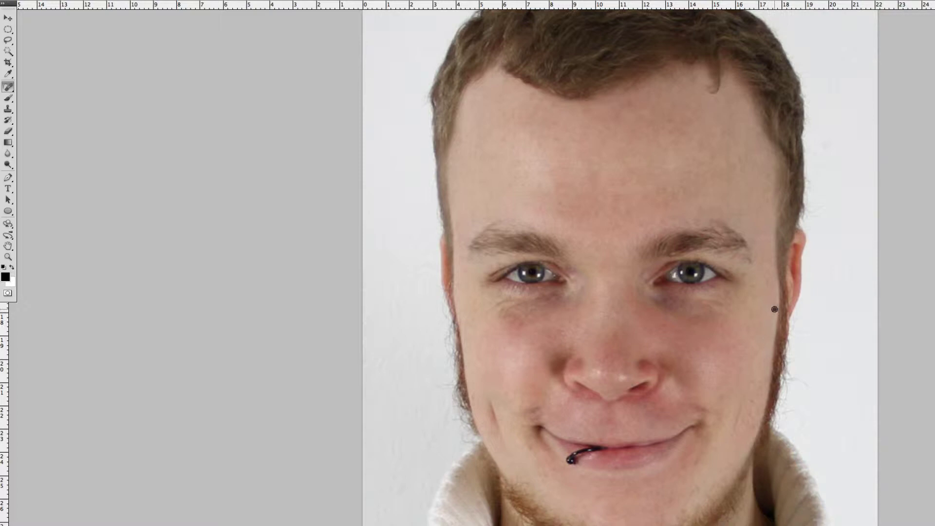
{"action": "left_click", "coordinate": [740, 405]}
{"action": "left_click_drag", "start_coordinate": [742, 406], "coordinate": [735, 429]}
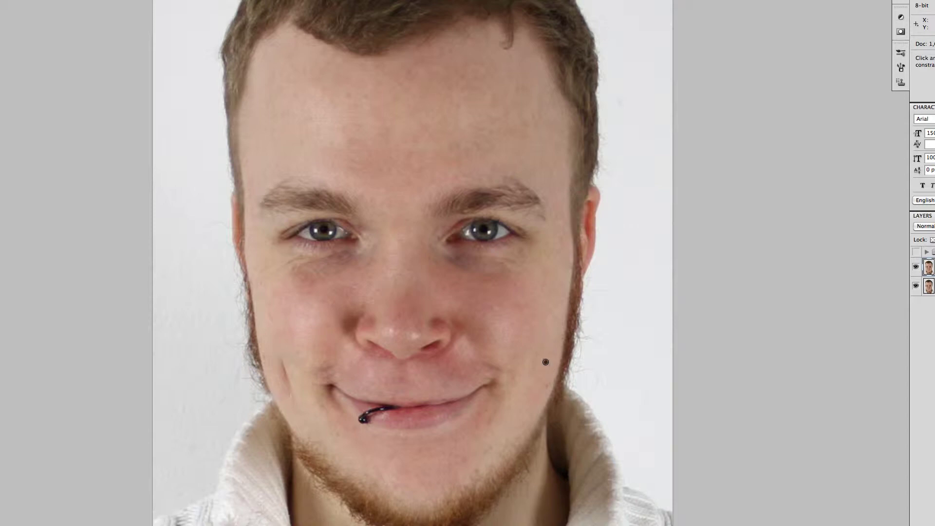
Heal the blemishes on the right cheek, near the lip, and down the left cheek.
{"action": "left_click_drag", "start_coordinate": [546, 362], "coordinate": [544, 373]}
{"action": "left_click", "coordinate": [498, 411]}
{"action": "left_click_drag", "start_coordinate": [511, 391], "coordinate": [512, 409]}
{"action": "left_click", "coordinate": [282, 360]}
{"action": "left_click_drag", "start_coordinate": [281, 360], "coordinate": [294, 397]}
{"action": "left_click_drag", "start_coordinate": [290, 364], "coordinate": [280, 359]}
Heal the spots around both mouth corners and under and beside the left-side eye.
{"action": "left_click_drag", "start_coordinate": [337, 369], "coordinate": [313, 372]}
{"action": "left_click_drag", "start_coordinate": [478, 364], "coordinate": [507, 372]}
{"action": "left_click", "coordinate": [501, 375]}
{"action": "left_click", "coordinate": [522, 251]}
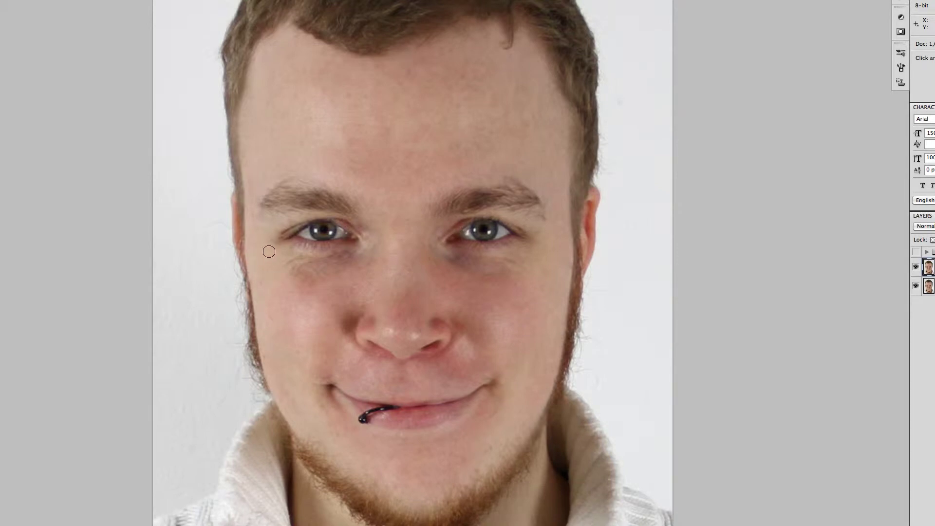
{"action": "left_click", "coordinate": [268, 251]}
{"action": "left_click_drag", "start_coordinate": [275, 240], "coordinate": [267, 242]}
Heal the spots along the jawline, on the cheek, around the lips and on the nose tip.
{"action": "left_click", "coordinate": [268, 313]}
{"action": "left_click", "coordinate": [265, 363]}
{"action": "left_click", "coordinate": [266, 369]}
{"action": "left_click", "coordinate": [264, 366]}
{"action": "left_click", "coordinate": [301, 350]}
{"action": "left_click", "coordinate": [325, 409]}
{"action": "left_click", "coordinate": [342, 430]}
{"action": "left_click", "coordinate": [376, 439]}
{"action": "left_click", "coordinate": [401, 315]}
Heal the eleven spots scattered across the forehead.
{"action": "left_click", "coordinate": [361, 96]}
{"action": "left_click", "coordinate": [439, 76]}
{"action": "left_click", "coordinate": [421, 64]}
{"action": "left_click", "coordinate": [460, 74]}
{"action": "left_click", "coordinate": [370, 101]}
{"action": "left_click", "coordinate": [302, 96]}
{"action": "left_click", "coordinate": [525, 127]}
{"action": "left_click", "coordinate": [491, 91]}
{"action": "left_click", "coordinate": [470, 86]}
{"action": "left_click", "coordinate": [357, 144]}
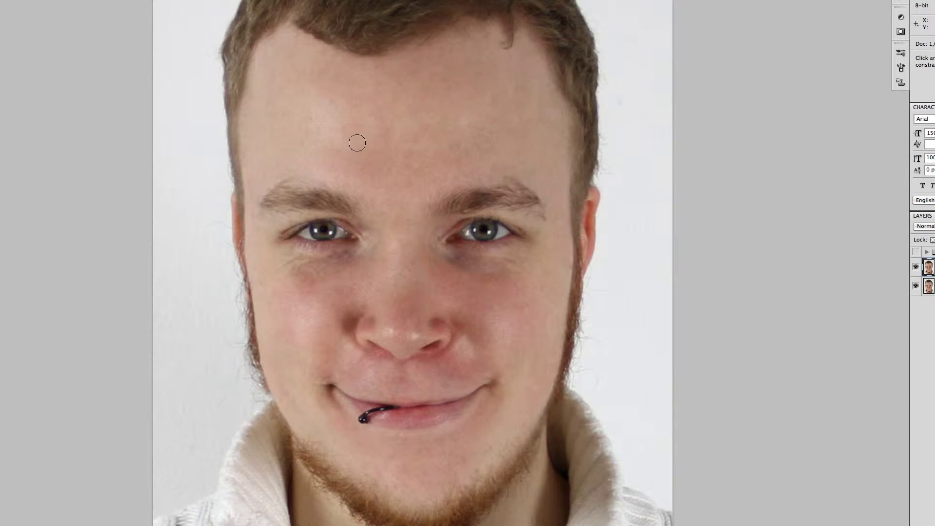
{"action": "left_click", "coordinate": [376, 127]}
{"action": "scroll", "coordinate": [496, 251], "scroll_direction": "up", "scroll_amount": 1}
{"action": "scroll", "coordinate": [514, 250], "scroll_direction": "up", "scroll_amount": 1}
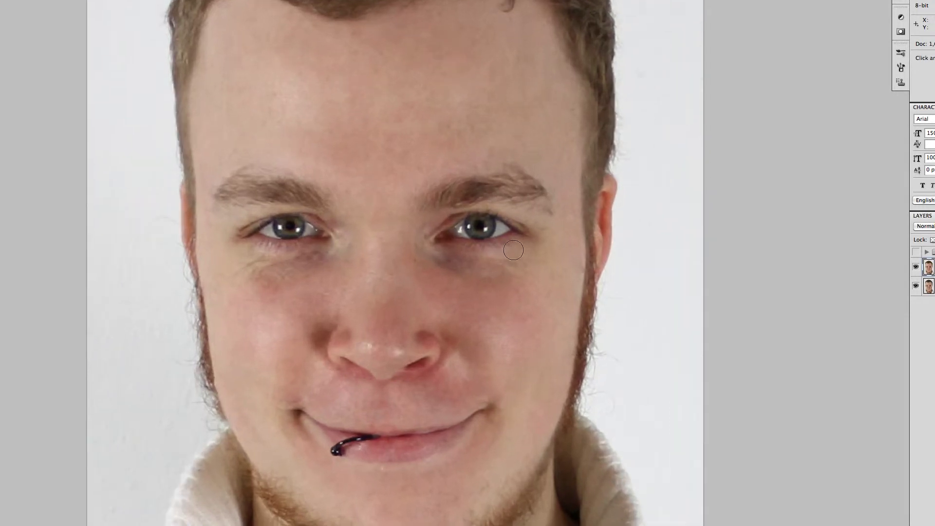
{"action": "left_click_drag", "start_coordinate": [514, 250], "coordinate": [492, 232]}
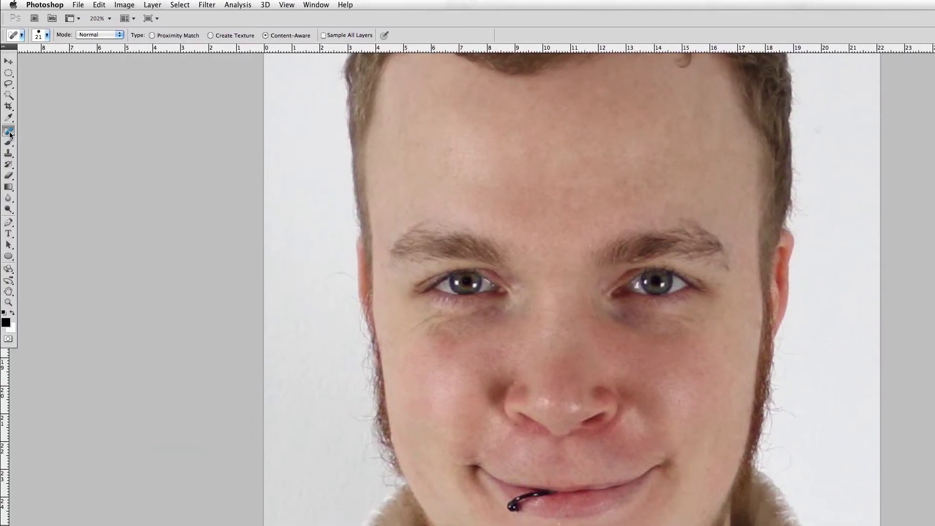
With the Patch Tool, replace the shadow under the right-side eye with skin from below.
{"action": "left_click", "coordinate": [9, 132]}
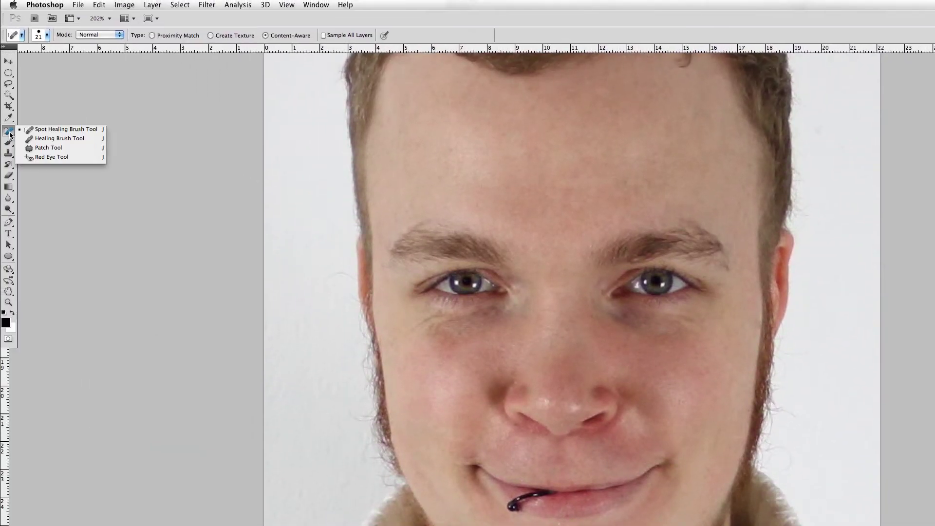
{"action": "left_click", "coordinate": [49, 147]}
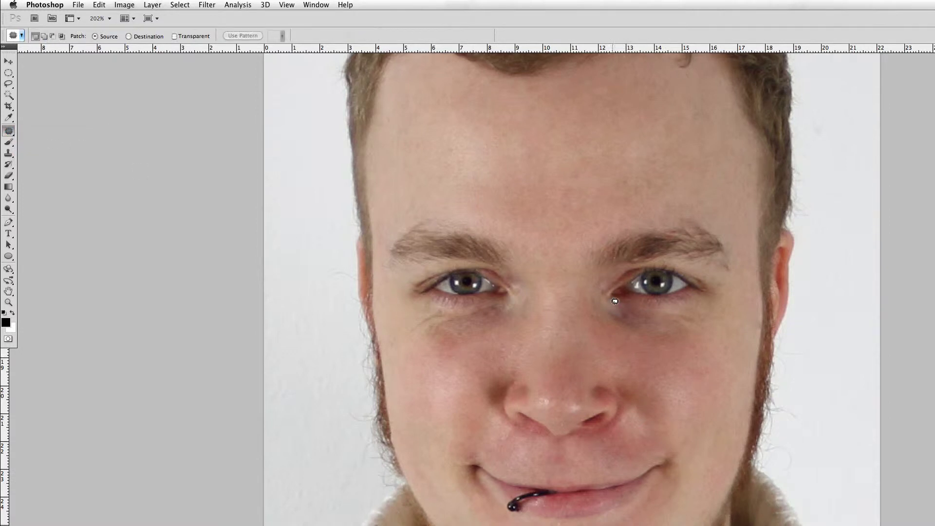
{"action": "mouse_move", "coordinate": [616, 301]}
{"action": "left_mouse_down"}
{"action": "mouse_move", "coordinate": [684, 305]}
{"action": "mouse_move", "coordinate": [685, 344]}
{"action": "left_mouse_up"}
{"action": "left_click_drag", "start_coordinate": [685, 344], "coordinate": [616, 300]}
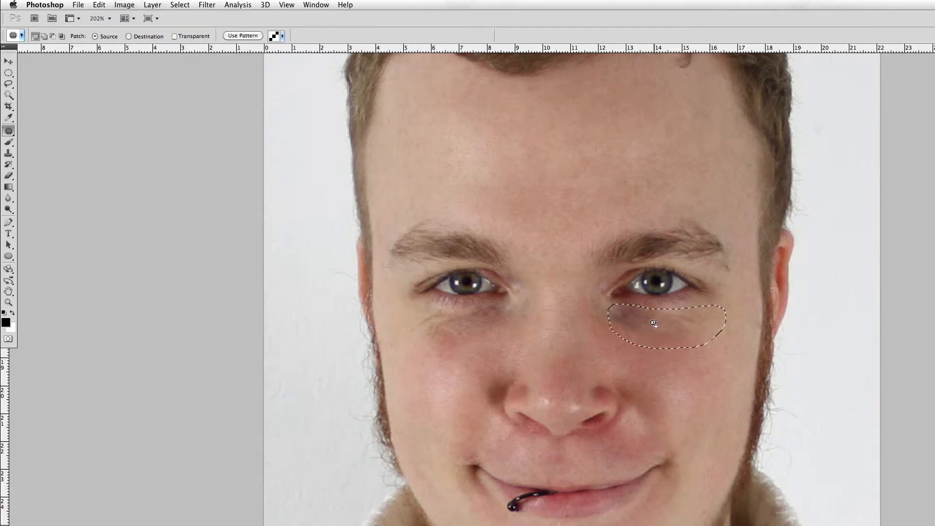
{"action": "left_click_drag", "start_coordinate": [655, 328], "coordinate": [671, 375]}
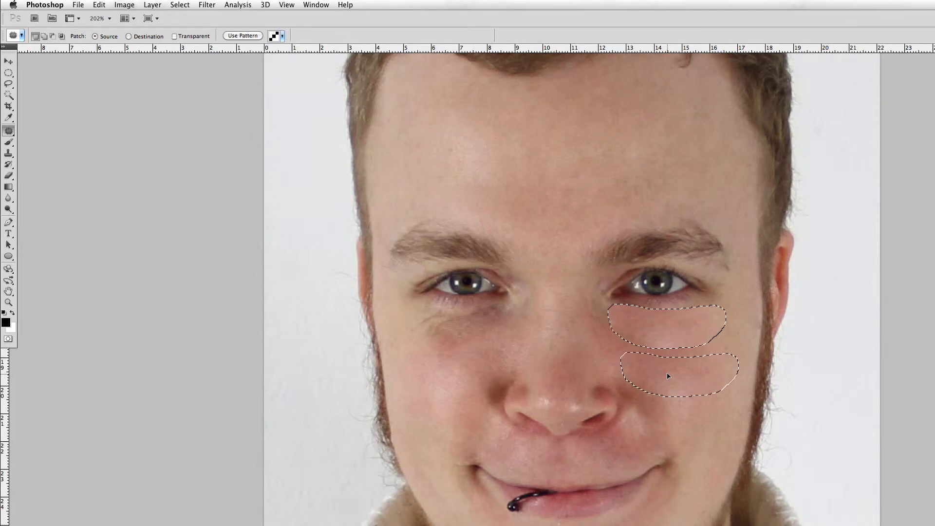
{"action": "key", "text": "ctrl+d"}
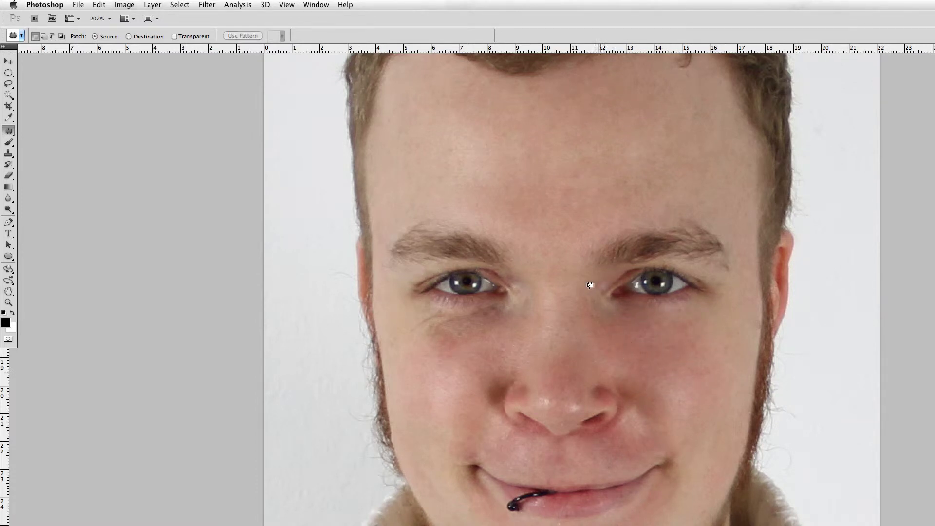
Patch the dark inner eye corner and the shadow under the left-side eye with cheek skin.
{"action": "left_click_drag", "start_coordinate": [584, 299], "coordinate": [622, 304]}
{"action": "left_click_drag", "start_coordinate": [605, 293], "coordinate": [604, 278]}
{"action": "key", "text": "ctrl+d"}
{"action": "mouse_move", "coordinate": [453, 307]}
{"action": "left_mouse_down"}
{"action": "mouse_move", "coordinate": [428, 302]}
{"action": "mouse_move", "coordinate": [417, 334]}
{"action": "mouse_move", "coordinate": [442, 343]}
{"action": "left_mouse_up"}
{"action": "mouse_move", "coordinate": [503, 319]}
{"action": "left_mouse_down"}
{"action": "mouse_move", "coordinate": [502, 302]}
{"action": "mouse_move", "coordinate": [466, 378]}
{"action": "left_mouse_up"}
{"action": "key", "text": "ctrl+d"}
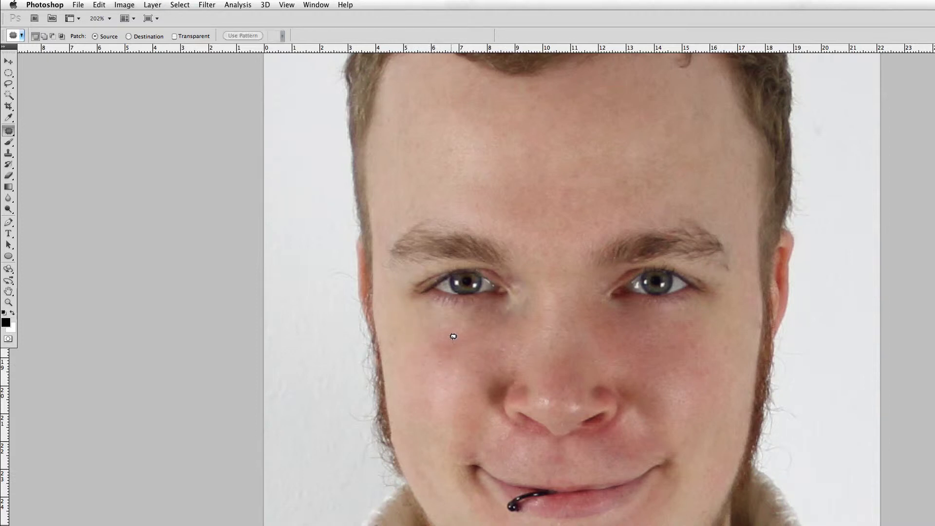
Patch a dark cheek area and the remaining inner eye corner with nearby skin.
{"action": "mouse_move", "coordinate": [450, 336]}
{"action": "left_mouse_down"}
{"action": "mouse_move", "coordinate": [434, 340]}
{"action": "mouse_move", "coordinate": [489, 351]}
{"action": "mouse_move", "coordinate": [441, 345]}
{"action": "mouse_move", "coordinate": [453, 385]}
{"action": "mouse_move", "coordinate": [446, 394]}
{"action": "left_mouse_up"}
{"action": "key", "text": "ctrl+d"}
{"action": "left_click_drag", "start_coordinate": [514, 282], "coordinate": [515, 297]}
{"action": "left_click_drag", "start_coordinate": [519, 270], "coordinate": [472, 353]}
{"action": "key", "text": "ctrl+d"}
Patch the last cheek spot with skin from above-right and review the whole face.
{"action": "scroll", "coordinate": [557, 348], "scroll_direction": "down", "scroll_amount": 2}
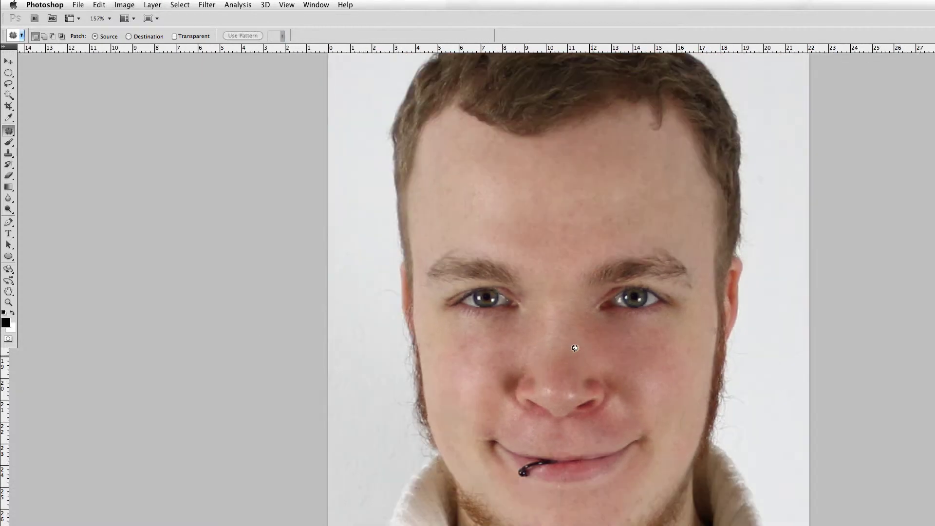
{"action": "scroll", "coordinate": [566, 358], "scroll_direction": "up", "scroll_amount": 1}
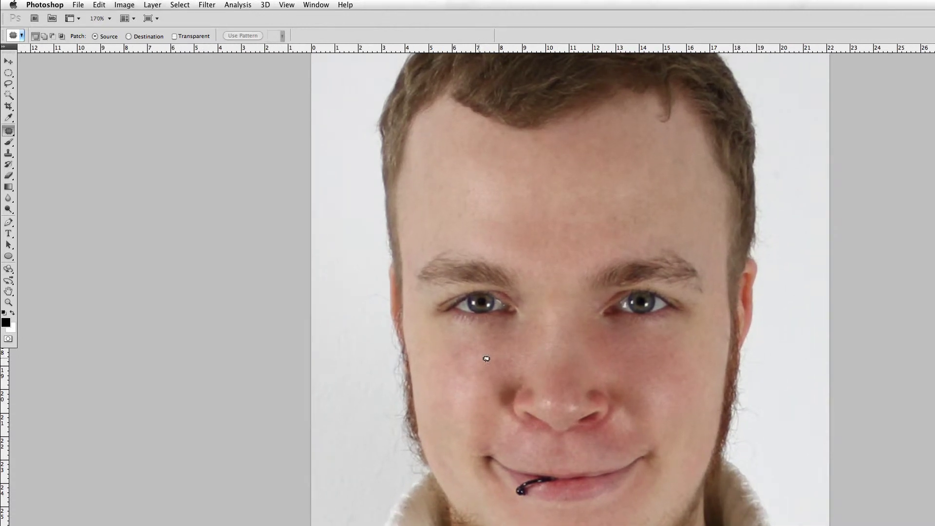
{"action": "left_click_drag", "start_coordinate": [460, 347], "coordinate": [493, 352]}
{"action": "key", "text": "ctrl+d"}
{"action": "scroll", "coordinate": [557, 328], "scroll_direction": "up", "scroll_amount": 1}
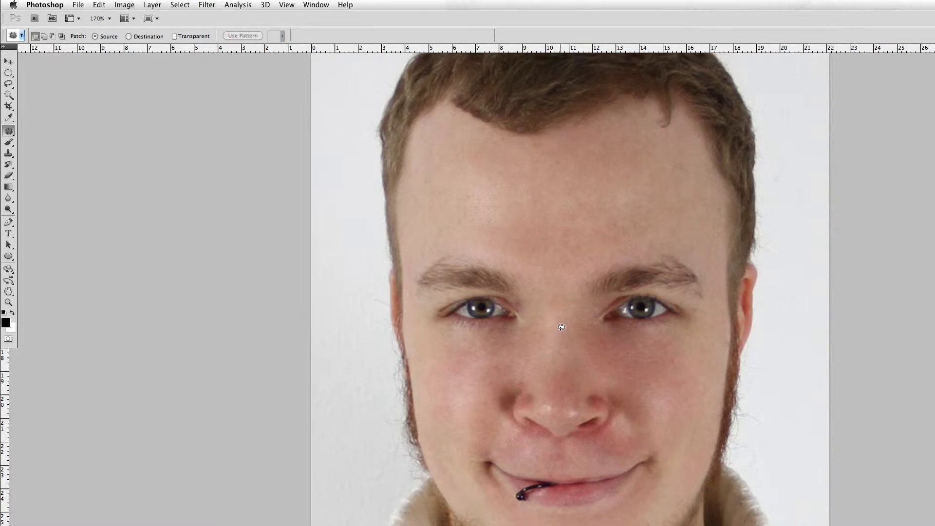
{"action": "scroll", "coordinate": [608, 345], "scroll_direction": "up", "scroll_amount": 1}
{"action": "scroll", "coordinate": [609, 345], "scroll_direction": "up", "scroll_amount": 1}
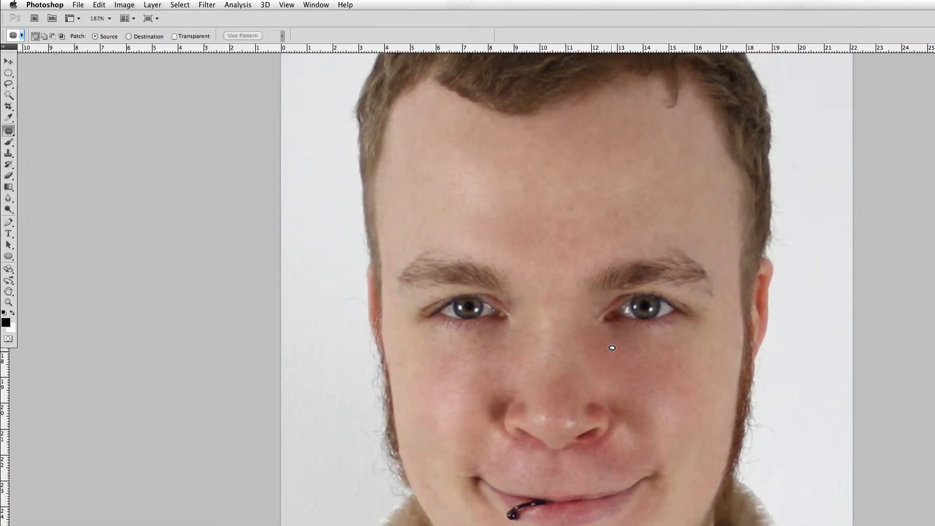
{"action": "scroll", "coordinate": [621, 353], "scroll_direction": "up", "scroll_amount": 2}
{"action": "scroll", "coordinate": [622, 353], "scroll_direction": "down", "scroll_amount": 1}
{"action": "scroll", "coordinate": [621, 352], "scroll_direction": "down", "scroll_amount": 1}
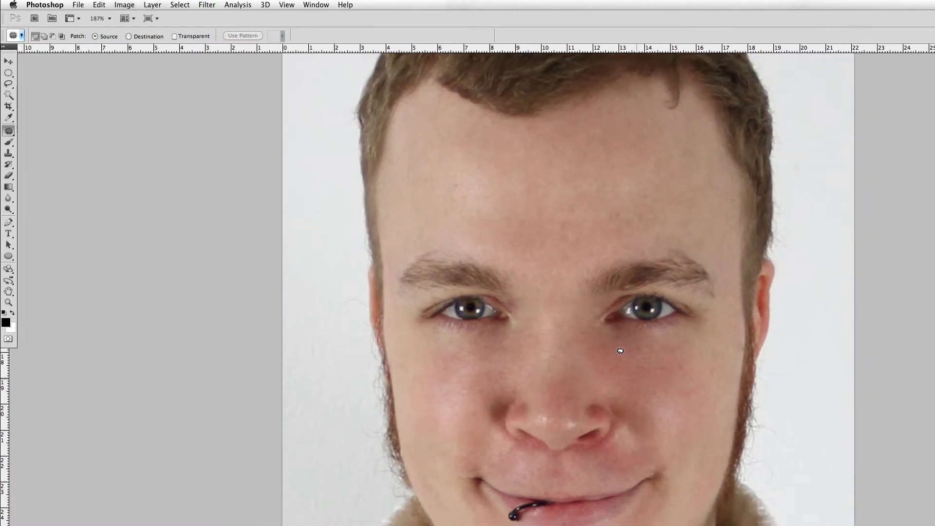
{"action": "scroll", "coordinate": [606, 321], "scroll_direction": "down", "scroll_amount": 1}
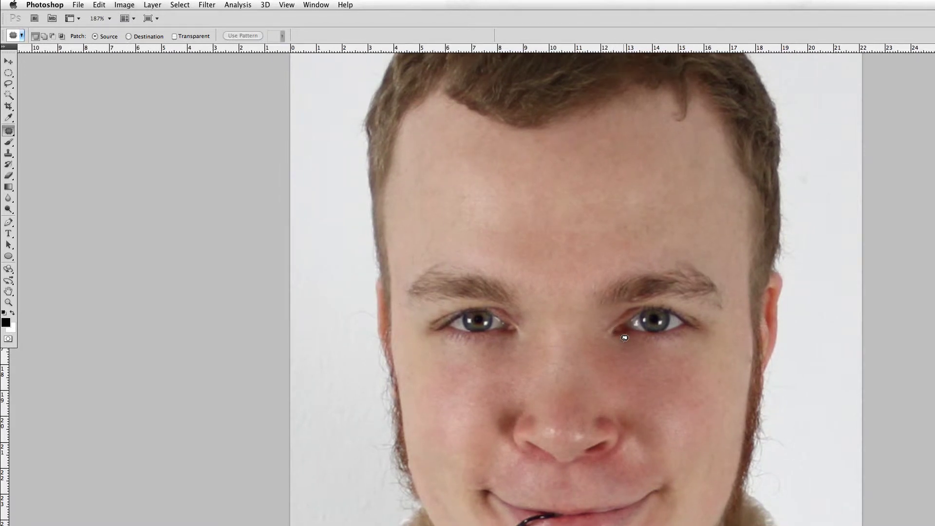
{"action": "scroll", "coordinate": [630, 332], "scroll_direction": "down", "scroll_amount": 1}
{"action": "scroll", "coordinate": [621, 329], "scroll_direction": "down", "scroll_amount": 1}
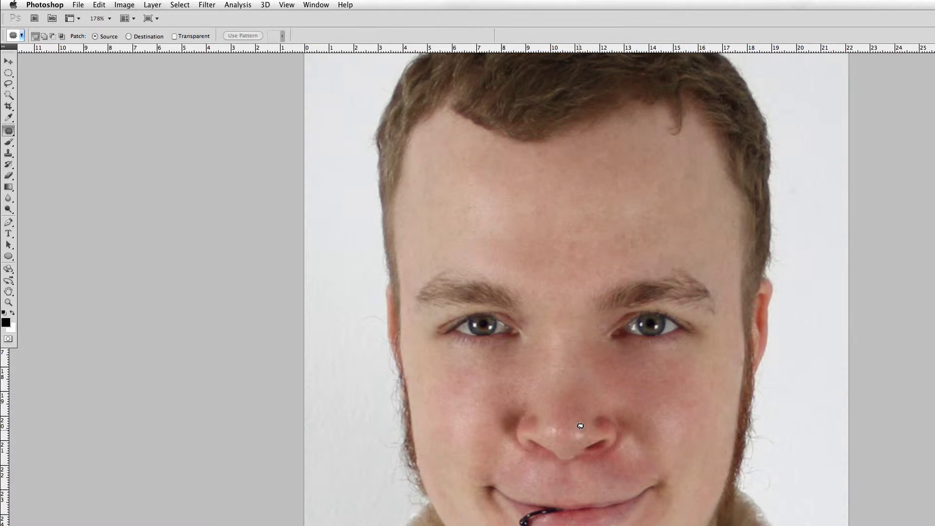
{"action": "left_click_drag", "start_coordinate": [594, 321], "coordinate": [584, 289]}
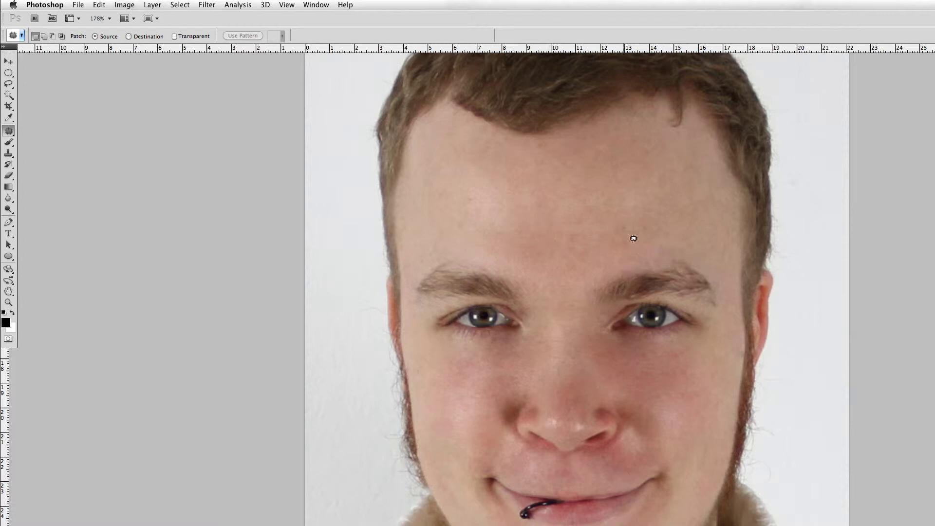
Add a Solid Color fill layer named 'hautfarbe' and hide it.
{"action": "left_click", "coordinate": [153, 5]}
{"action": "mouse_move", "coordinate": [173, 91]}
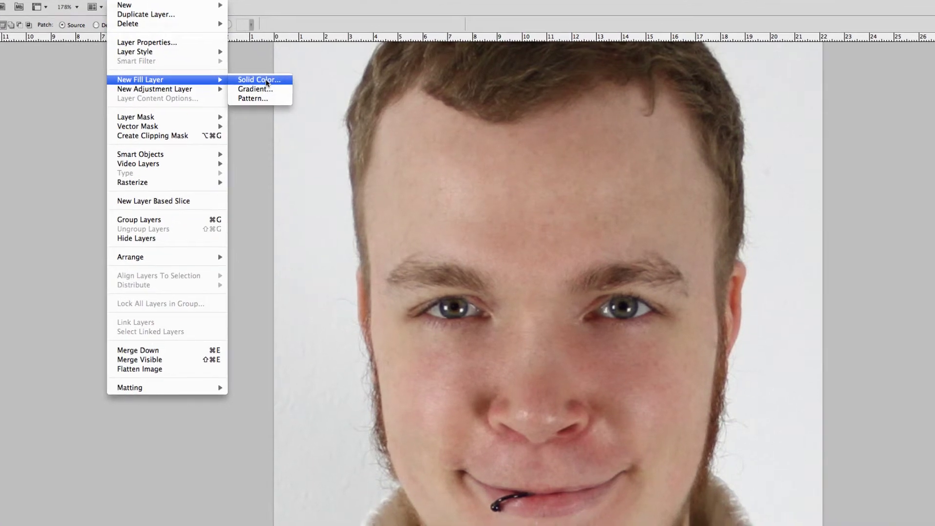
{"action": "left_click", "coordinate": [304, 93]}
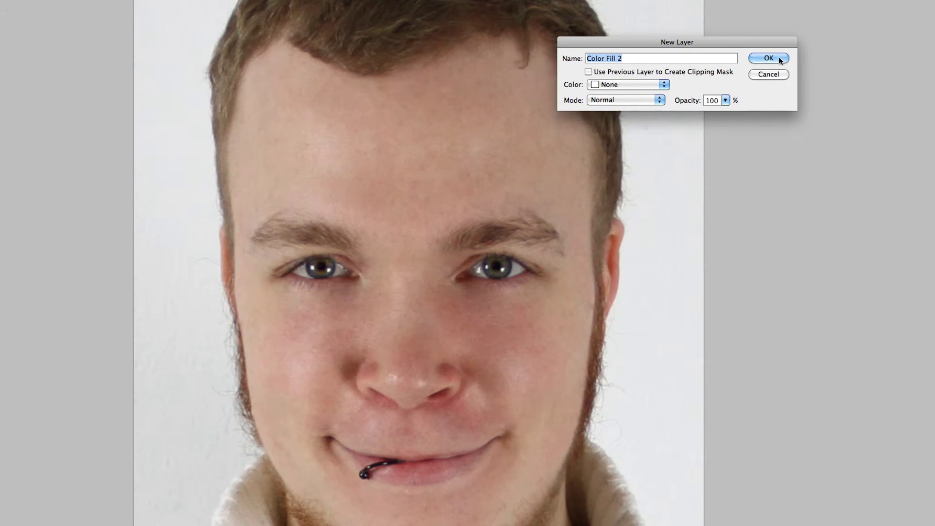
{"action": "type", "text": "hau"}
{"action": "type", "text": "tfarb"}
{"action": "type", "text": "e"}
{"action": "key", "text": "Return"}
{"action": "left_click", "coordinate": [779, 49]}
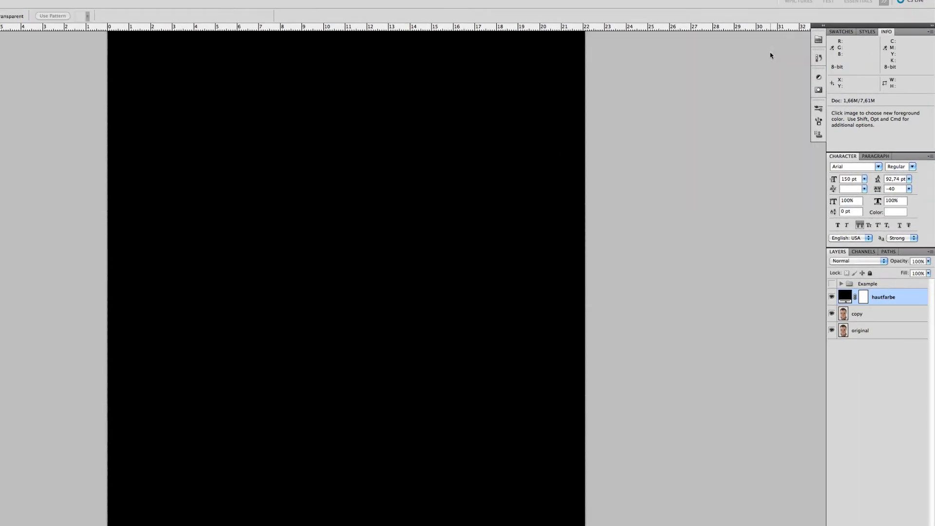
{"action": "left_click", "coordinate": [832, 297]}
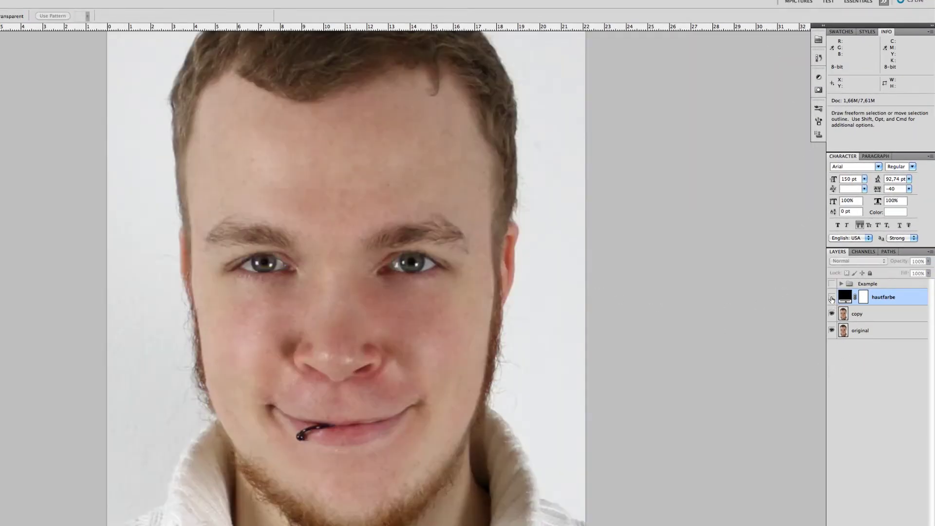
Invert the hautfarbe mask to black and set its colour to the forehead skin tone bc8f7a.
{"action": "left_click", "coordinate": [864, 300]}
{"action": "key", "text": "ctrl+i"}
{"action": "double_click", "coordinate": [847, 299]}
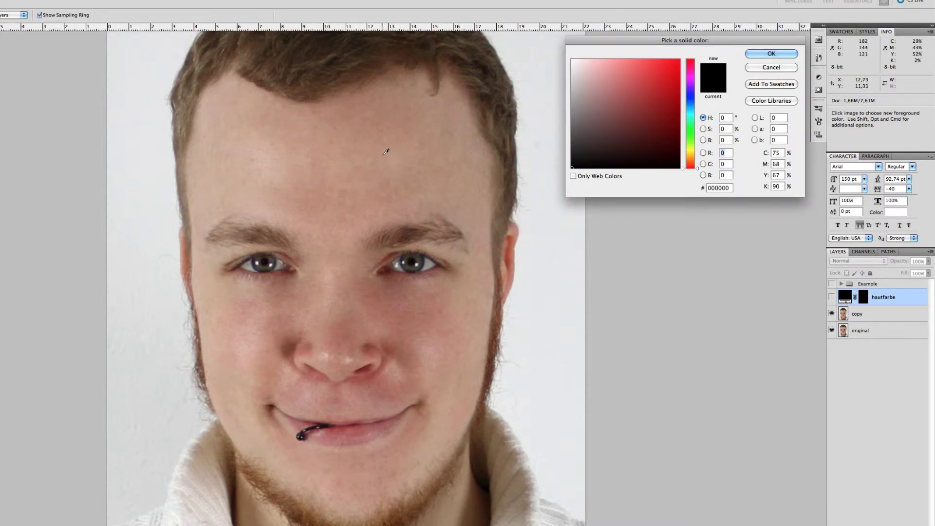
{"action": "left_click", "coordinate": [387, 151]}
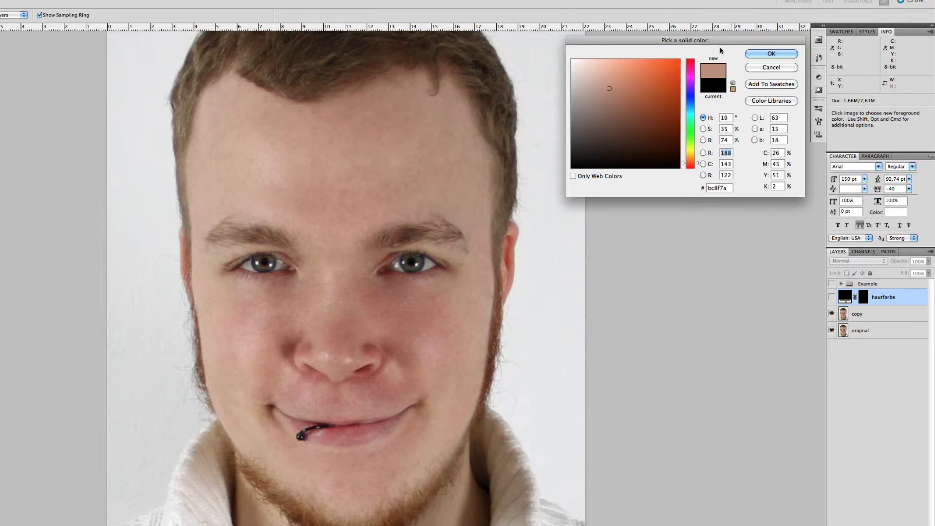
{"action": "left_click", "coordinate": [772, 54]}
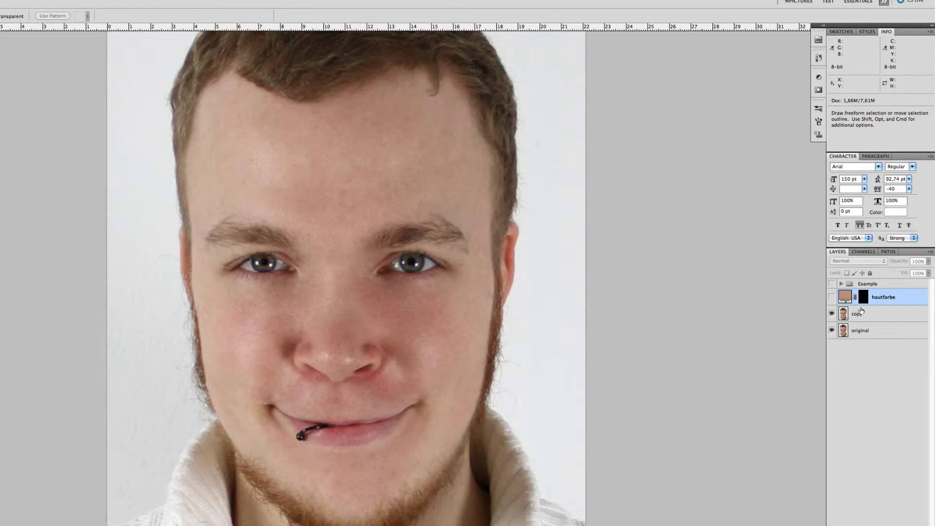
Show the hautfarbe layer again and switch to the Brush tool.
{"action": "left_click", "coordinate": [832, 298]}
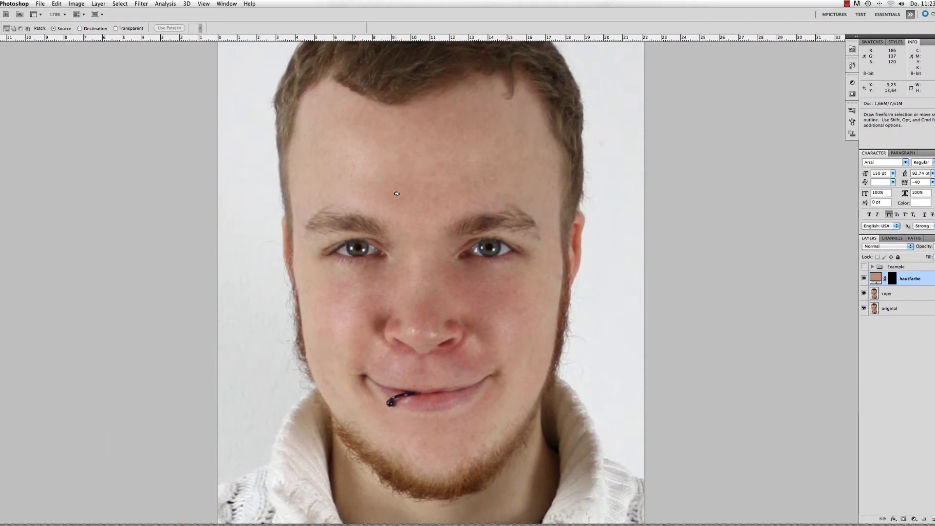
{"action": "key", "text": "b"}
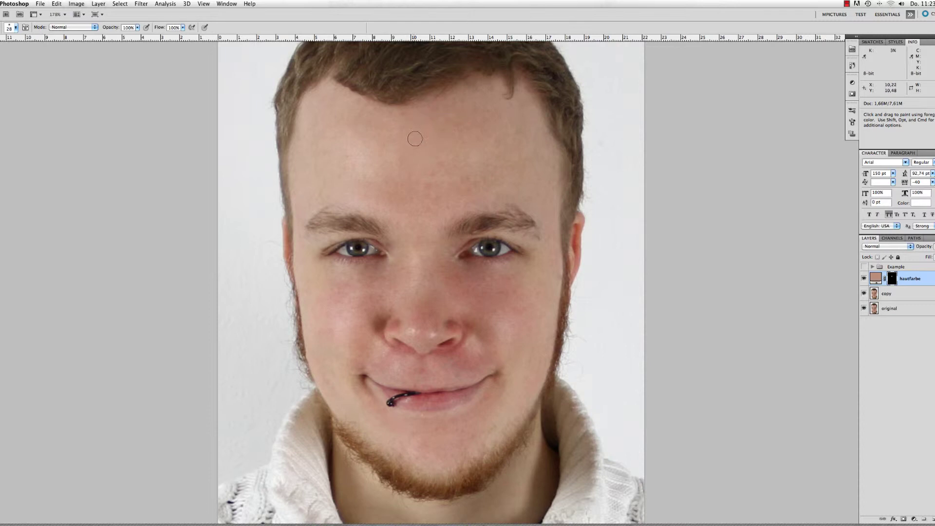
Paint skin tone through the hautfarbe mask on forehead and temple-to-cheek with a 0%-hardness, size-41 brush.
{"action": "key", "text": "bracketright"}
{"action": "key", "text": "bracketright"}
{"action": "key", "text": "bracketright"}
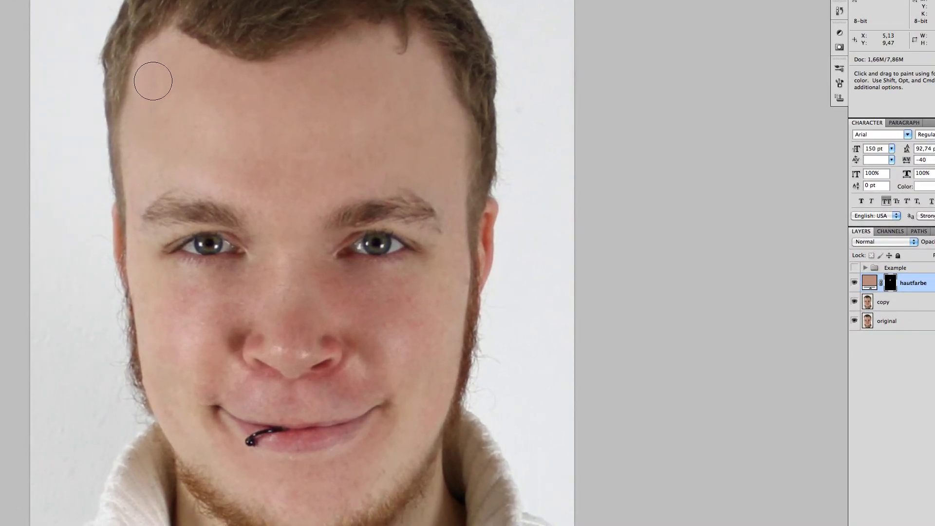
{"action": "left_click_drag", "start_coordinate": [177, 87], "coordinate": [147, 142]}
{"action": "right_click", "coordinate": [278, 128]}
{"action": "left_click_drag", "start_coordinate": [327, 171], "coordinate": [288, 168]}
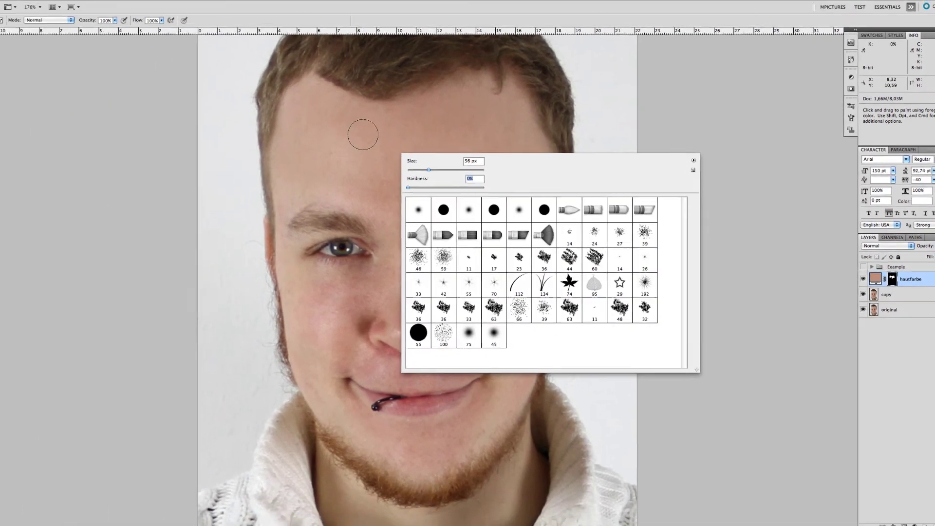
{"action": "left_click", "coordinate": [363, 134]}
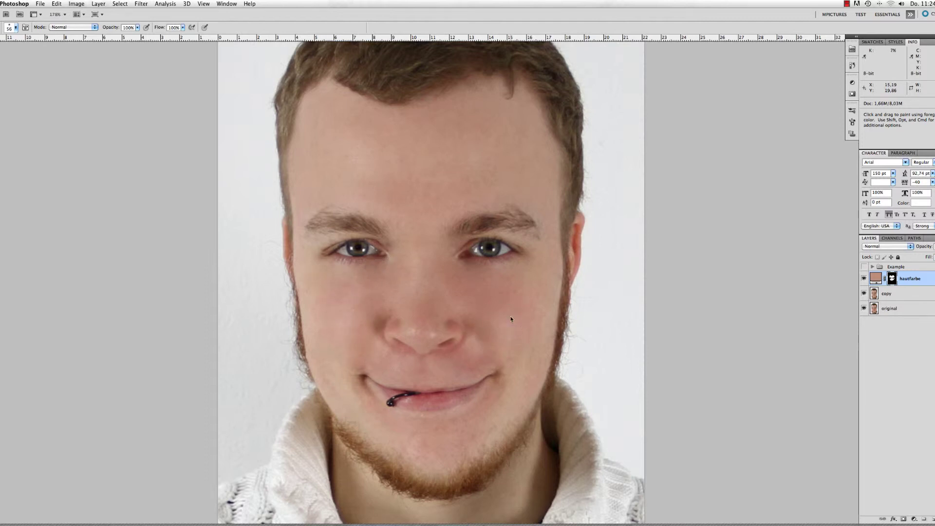
{"action": "left_click_drag", "start_coordinate": [507, 317], "coordinate": [500, 316]}
{"action": "left_click_drag", "start_coordinate": [300, 202], "coordinate": [311, 274]}
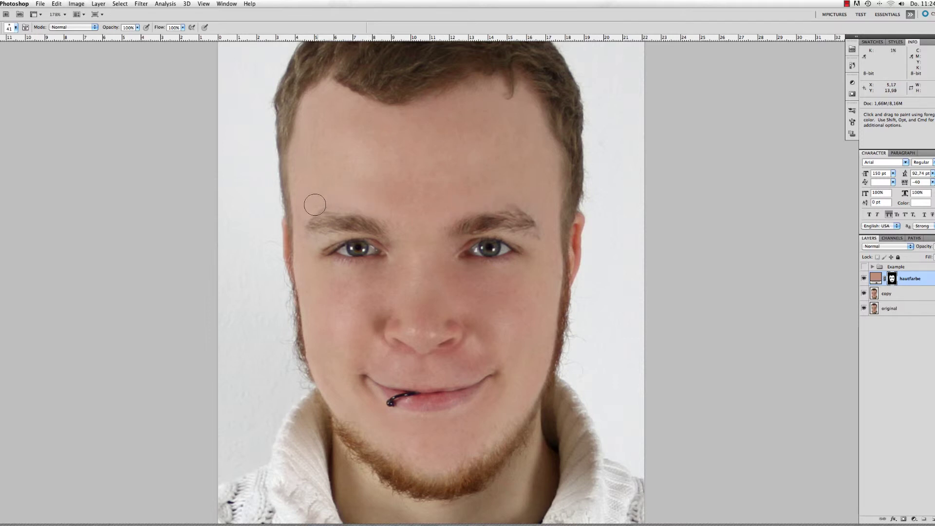
Toggle the hautfarbe layer's visibility repeatedly to compare the face with and without it.
{"action": "scroll", "coordinate": [452, 219], "scroll_direction": "down", "scroll_amount": 2}
{"action": "scroll", "coordinate": [452, 219], "scroll_direction": "down", "scroll_amount": 1}
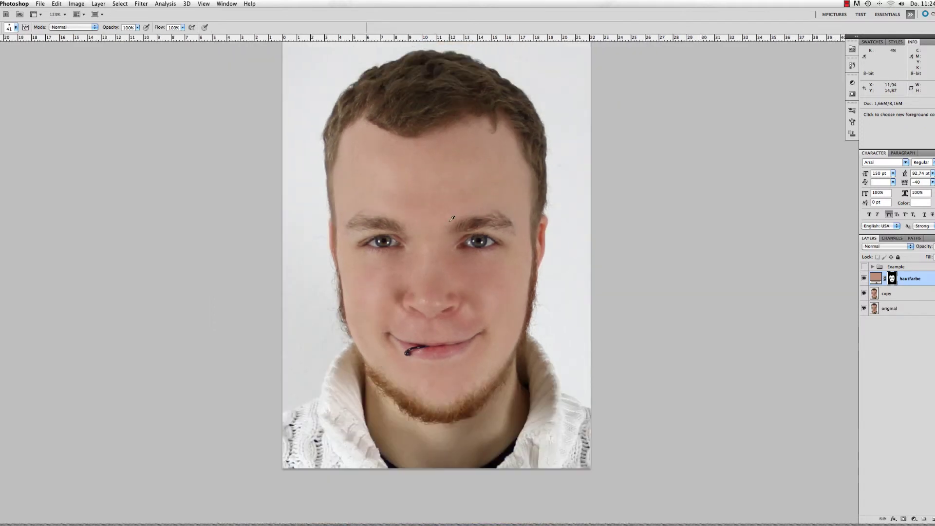
{"action": "left_click_drag", "start_coordinate": [476, 200], "coordinate": [468, 210]}
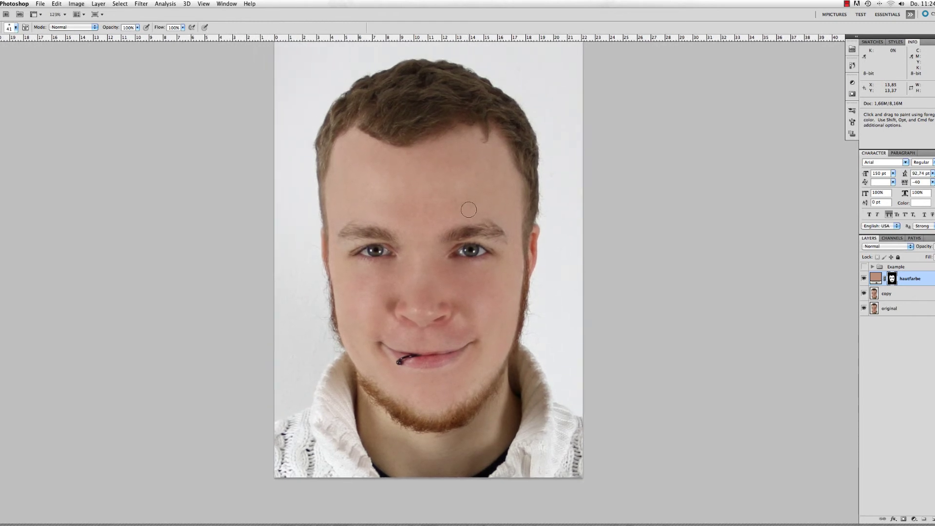
{"action": "scroll", "coordinate": [468, 210], "scroll_direction": "down", "scroll_amount": 1}
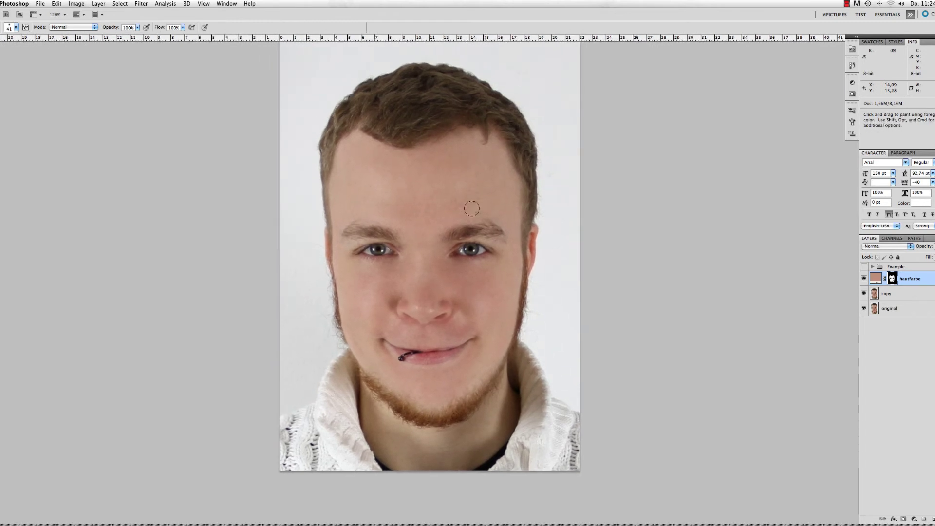
{"action": "left_click", "coordinate": [863, 279]}
{"action": "left_click", "coordinate": [863, 280]}
{"action": "left_click", "coordinate": [863, 279]}
{"action": "left_click", "coordinate": [864, 279]}
{"action": "left_click", "coordinate": [864, 279]}
Lower the hautfarbe layer's opacity from 30% to 25%, then deselect the layer.
{"action": "scroll", "coordinate": [448, 223], "scroll_direction": "down", "scroll_amount": 1}
{"action": "scroll", "coordinate": [448, 224], "scroll_direction": "down", "scroll_amount": 1}
{"action": "scroll", "coordinate": [448, 224], "scroll_direction": "up", "scroll_amount": 3}
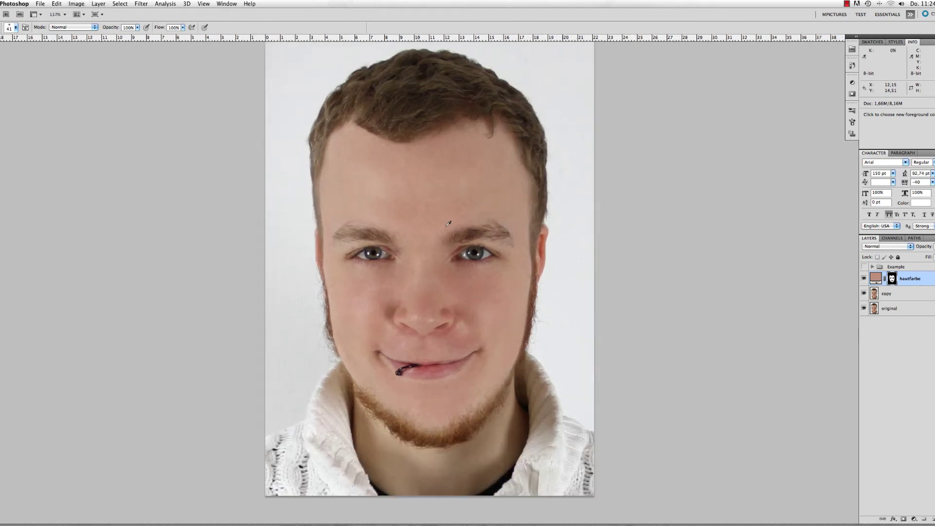
{"action": "scroll", "coordinate": [442, 205], "scroll_direction": "up", "scroll_amount": 1}
{"action": "scroll", "coordinate": [442, 205], "scroll_direction": "right", "scroll_amount": 1}
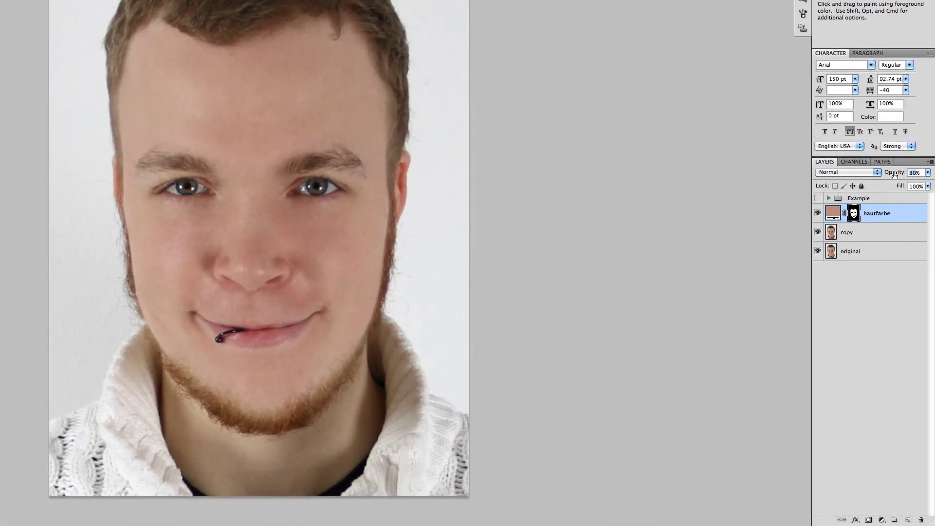
{"action": "type", "text": "25"}
{"action": "left_click", "coordinate": [894, 353]}
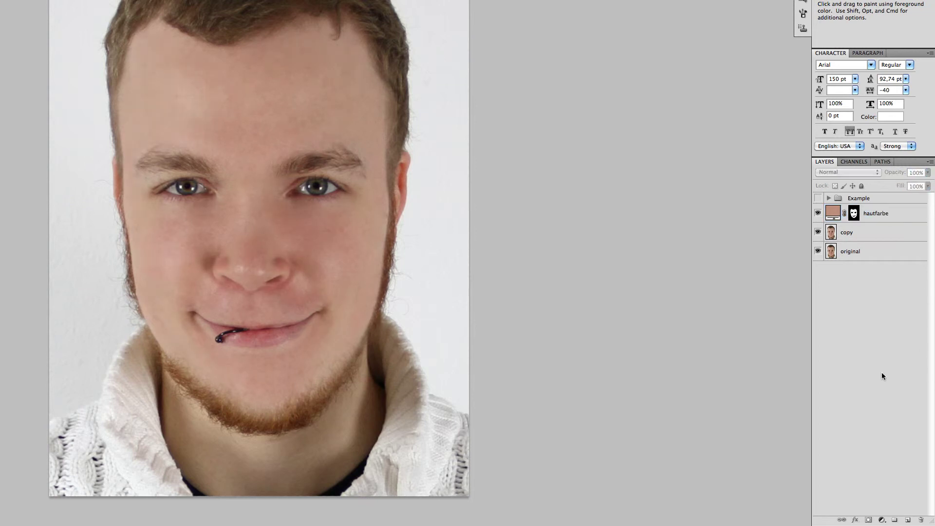
{"action": "scroll", "coordinate": [263, 150], "scroll_direction": "up", "scroll_amount": 2}
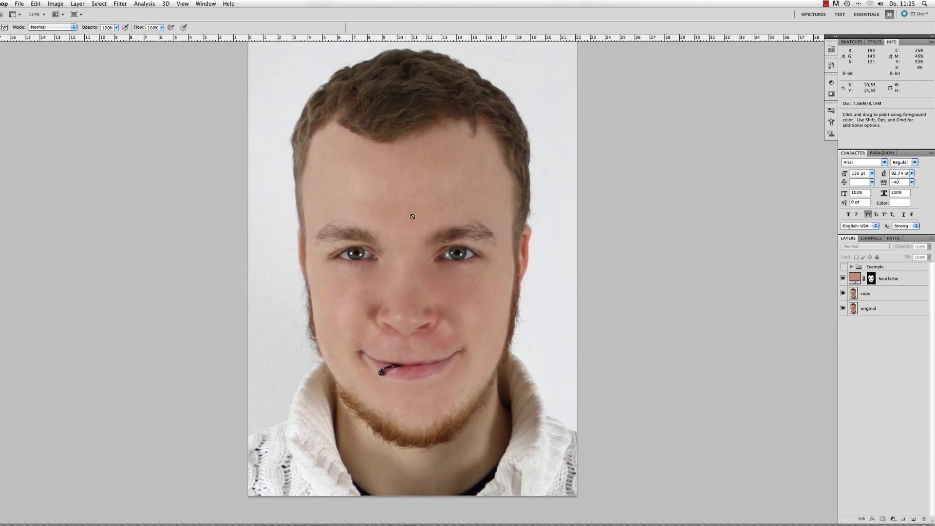
{"action": "scroll", "coordinate": [413, 216], "scroll_direction": "down", "scroll_amount": 2}
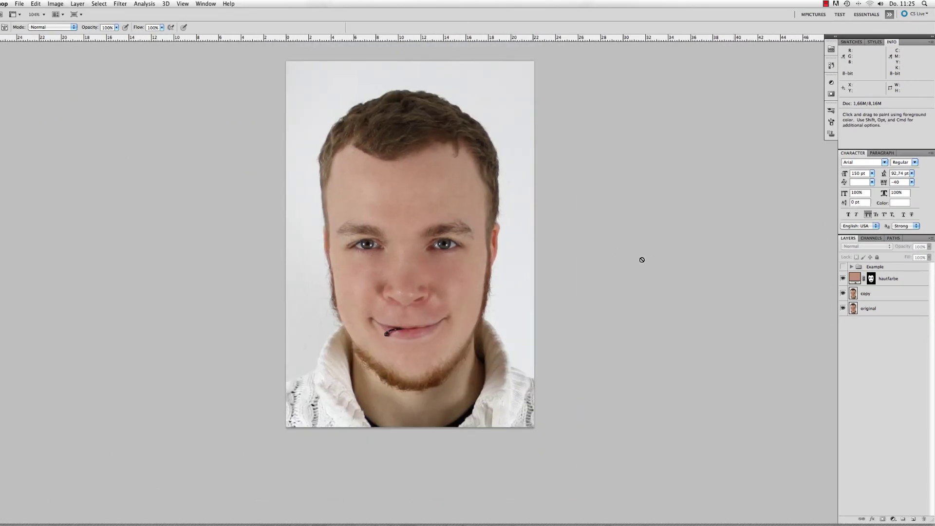
Add a Curves adjustment layer with Auto correction directly above the copy layer.
{"action": "left_click", "coordinate": [868, 295]}
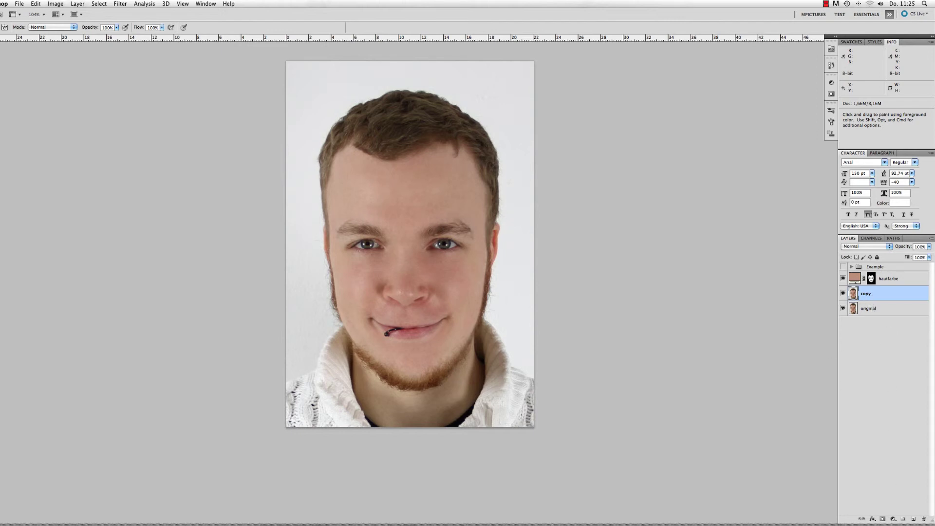
{"action": "left_click", "coordinate": [894, 521]}
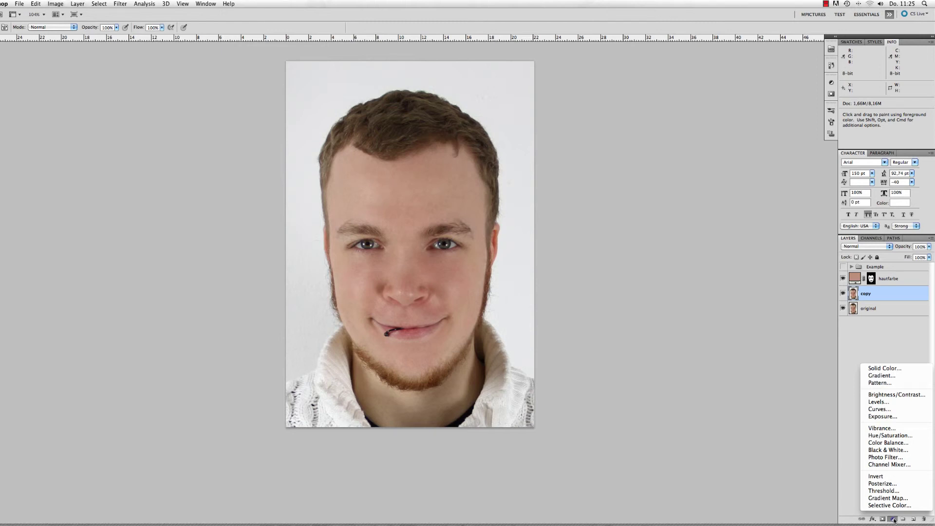
{"action": "left_click", "coordinate": [880, 410]}
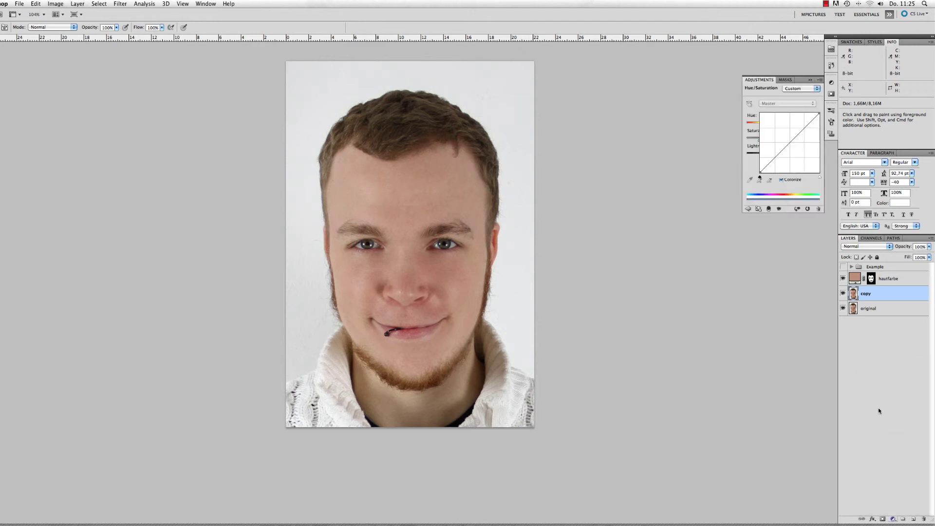
{"action": "left_click", "coordinate": [812, 105]}
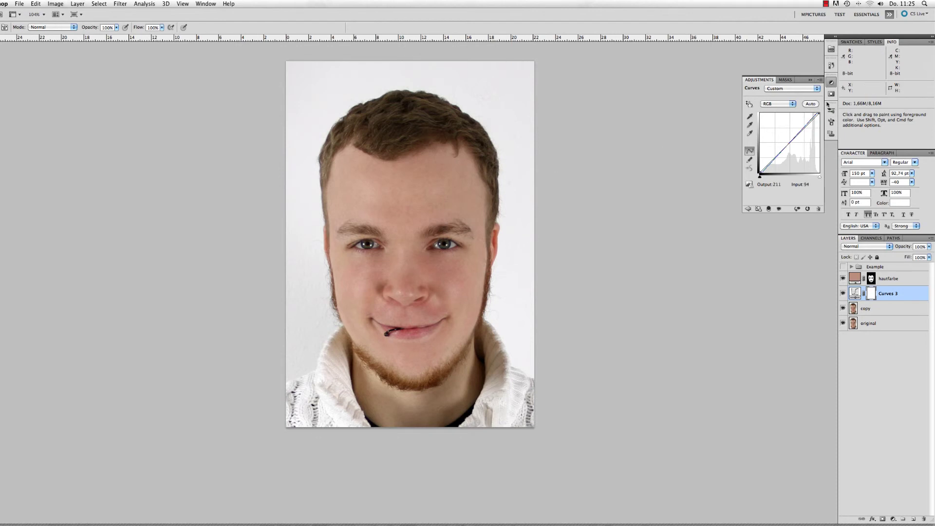
{"action": "left_click", "coordinate": [831, 83]}
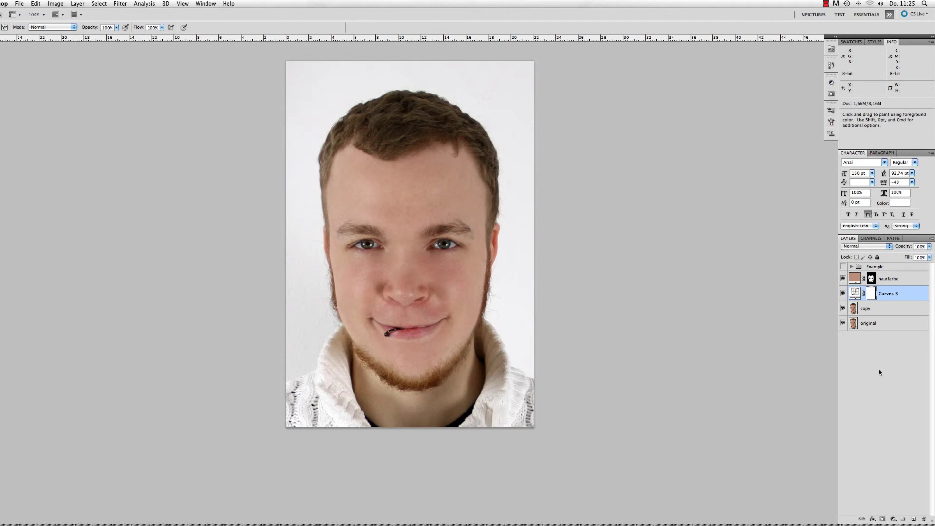
Add a Brightness/Contrast adjustment layer above Curves 3 with brightness 5 and contrast 9.
{"action": "left_click", "coordinate": [893, 519]}
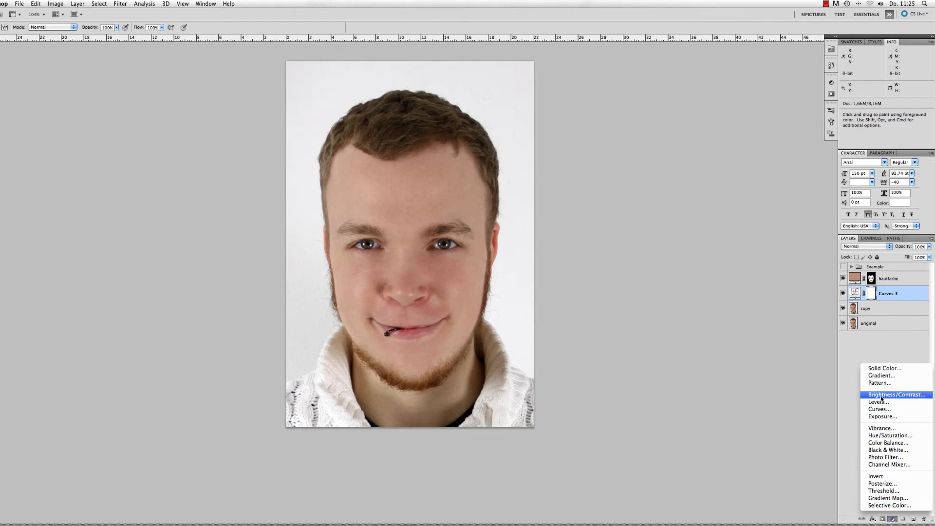
{"action": "left_click", "coordinate": [909, 395]}
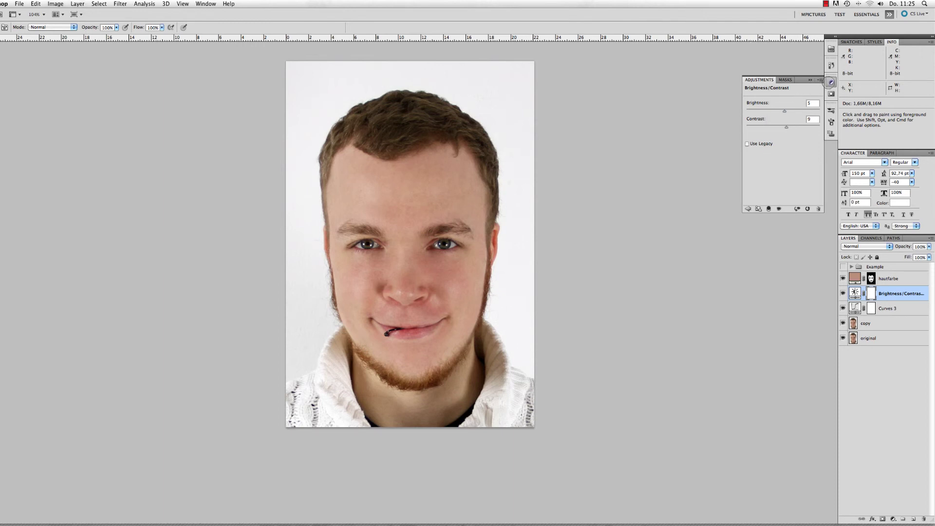
{"action": "left_click", "coordinate": [831, 83]}
{"action": "scroll", "coordinate": [553, 202], "scroll_direction": "down", "scroll_amount": 1}
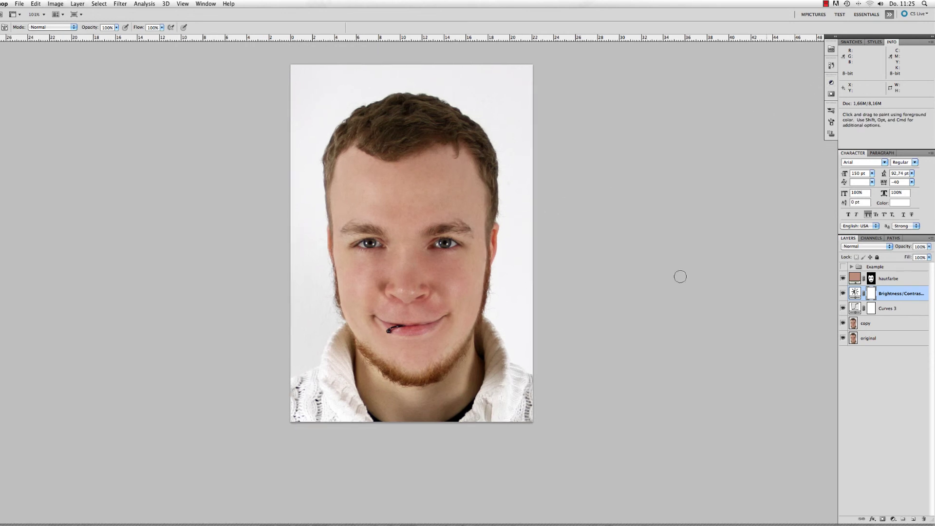
{"action": "left_click", "coordinate": [843, 293]}
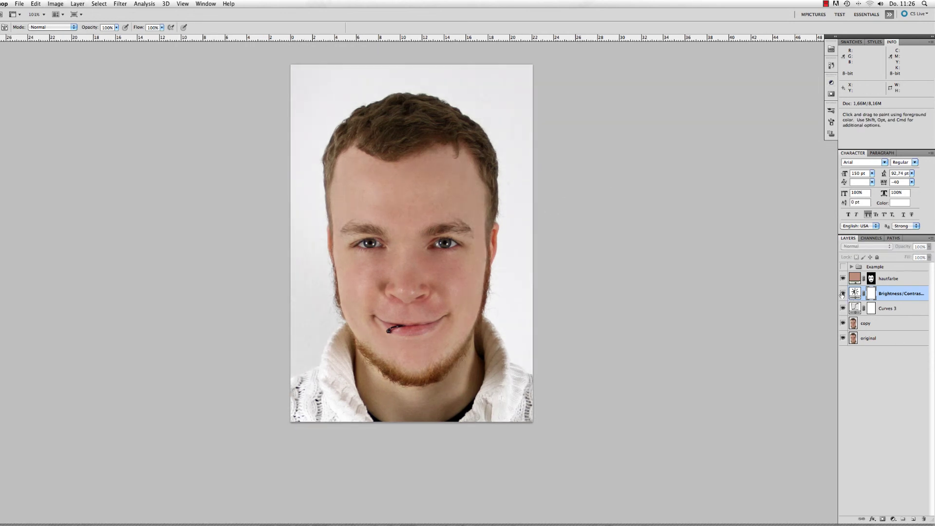
{"action": "left_click", "coordinate": [843, 294]}
{"action": "left_click", "coordinate": [843, 296]}
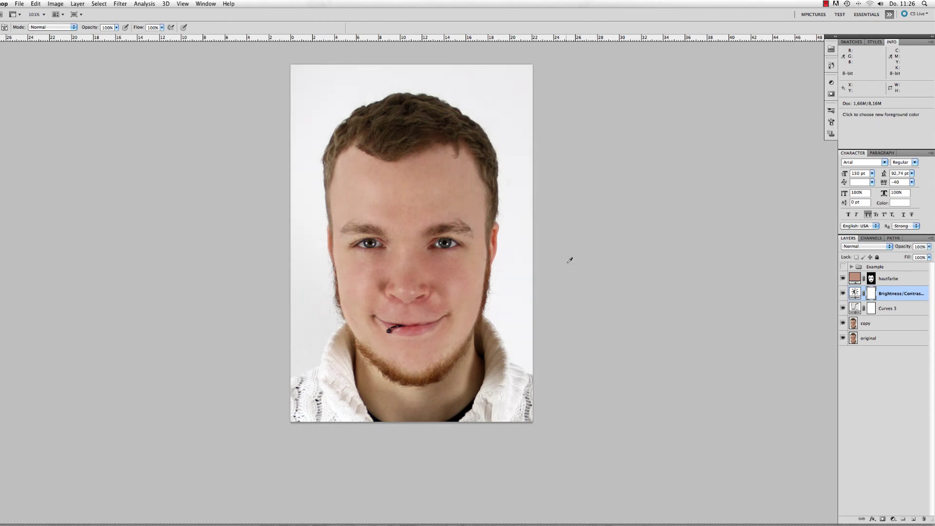
{"action": "left_click_drag", "start_coordinate": [429, 186], "coordinate": [434, 222]}
{"action": "left_click", "coordinate": [432, 201], "text": "ctrl"}
{"action": "left_click", "coordinate": [417, 199], "text": "ctrl"}
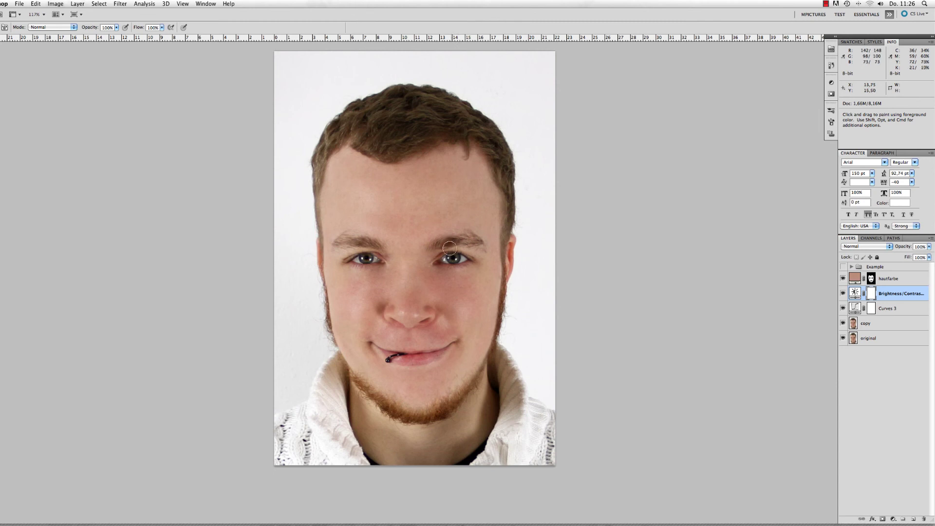
{"action": "mouse_move", "coordinate": [414, 229]}
{"action": "left_mouse_down"}
{"action": "mouse_move", "coordinate": [432, 240]}
{"action": "mouse_move", "coordinate": [436, 222]}
{"action": "left_mouse_up"}
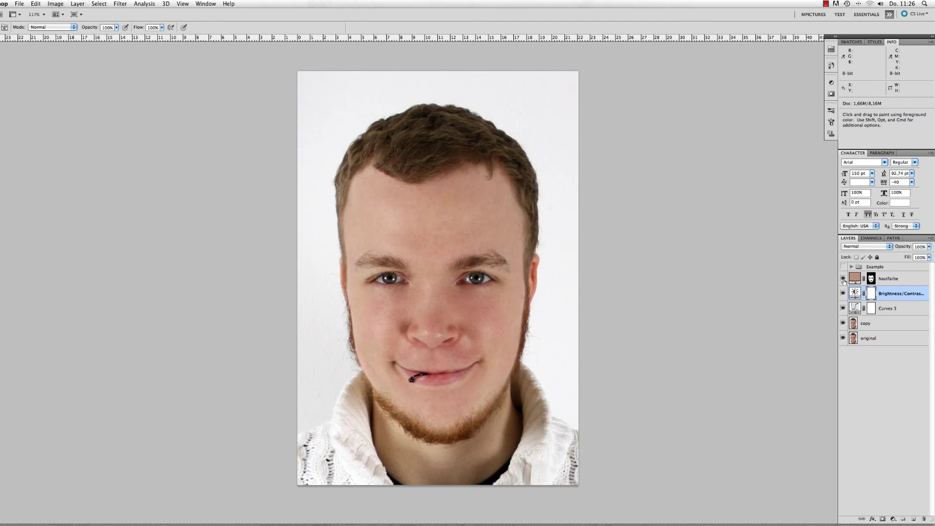
{"action": "left_click_drag", "start_coordinate": [844, 278], "coordinate": [844, 323]}
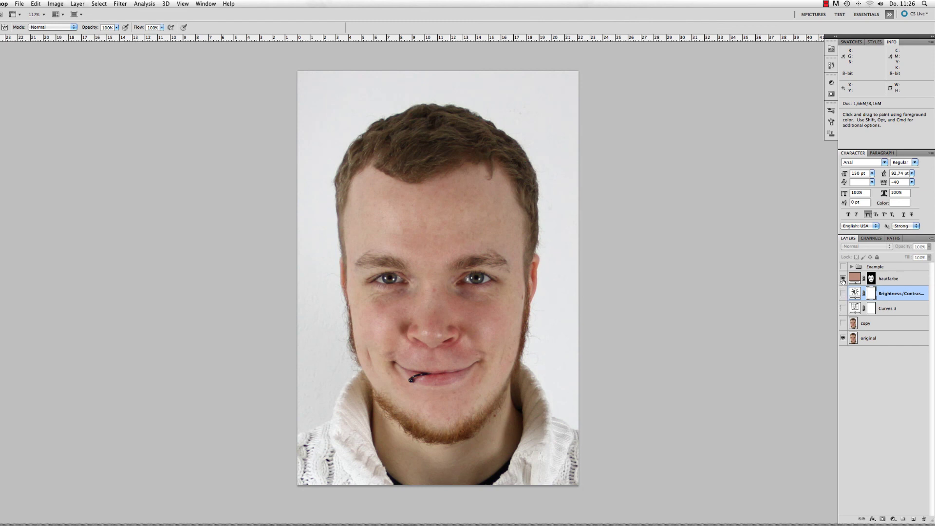
{"action": "left_click_drag", "start_coordinate": [843, 279], "coordinate": [843, 323]}
{"action": "key", "text": "h"}
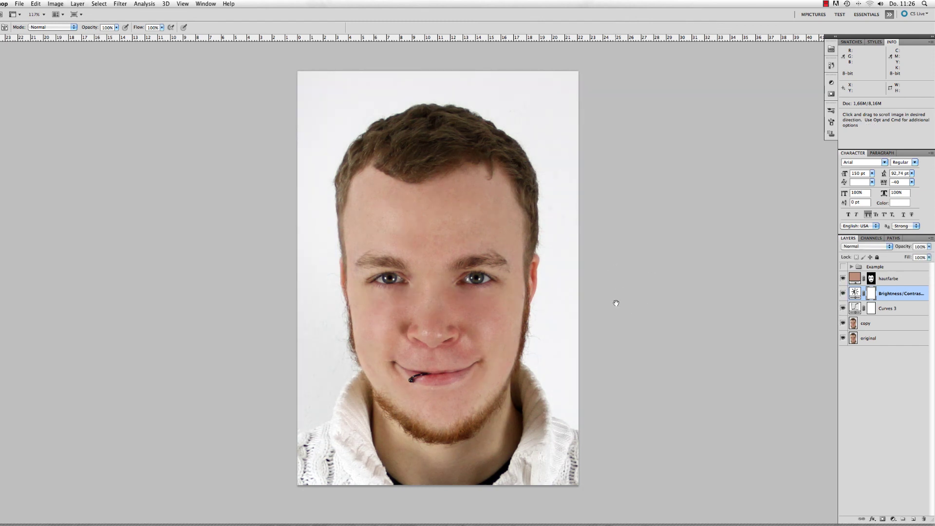
{"action": "left_click_drag", "start_coordinate": [616, 303], "coordinate": [616, 298]}
{"action": "key", "text": "b"}
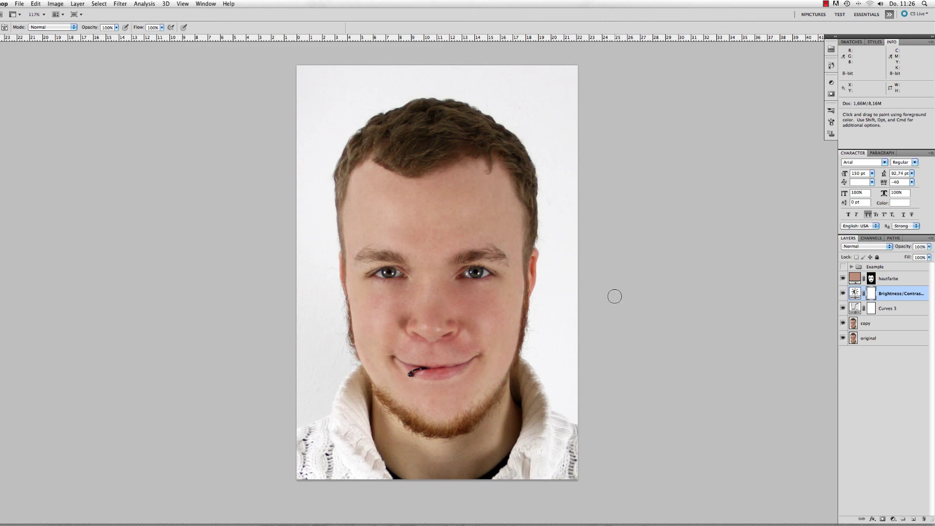
{"action": "left_click", "coordinate": [827, 4]}
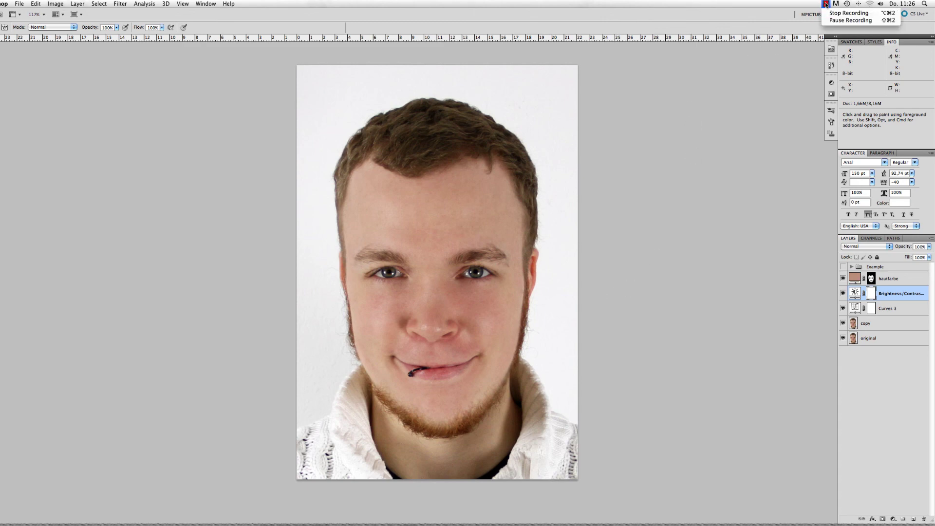